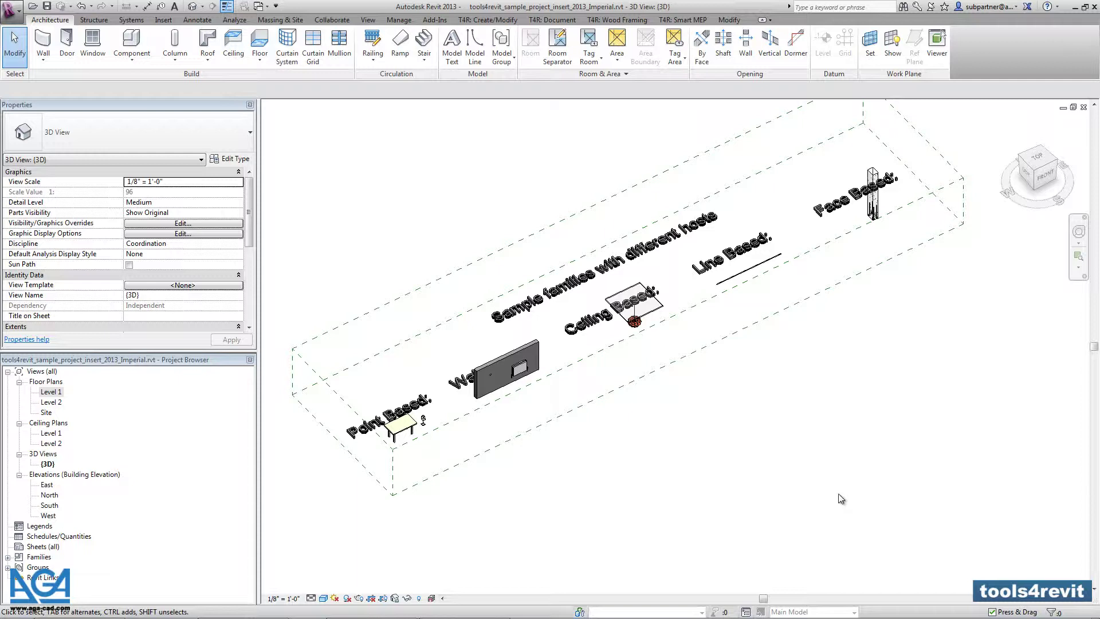
- Float the tools4revit Insert Elements panel over the 3D view and orbit to look from above
{"action": "left_click", "coordinate": [492, 20]}
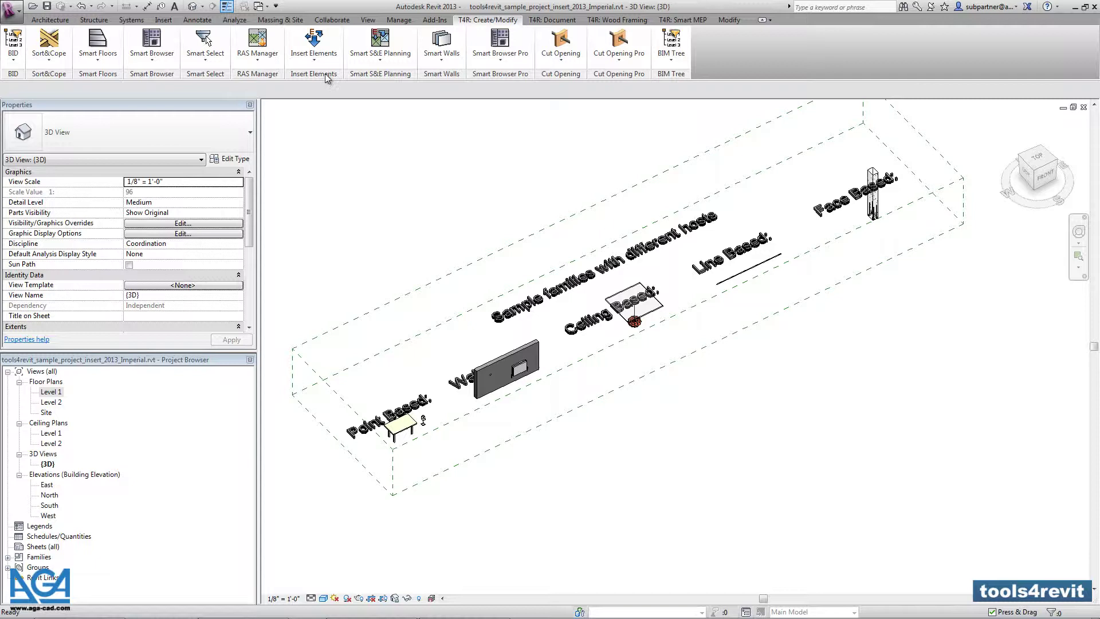
{"action": "left_click_drag", "start_coordinate": [327, 78], "coordinate": [335, 164]}
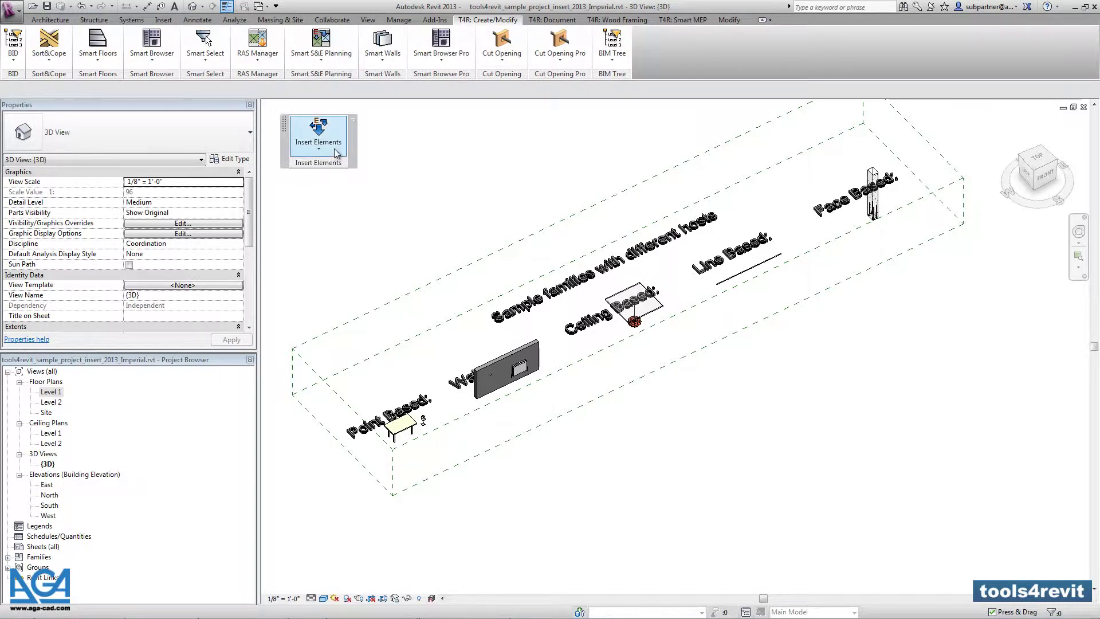
{"action": "left_click", "coordinate": [337, 152]}
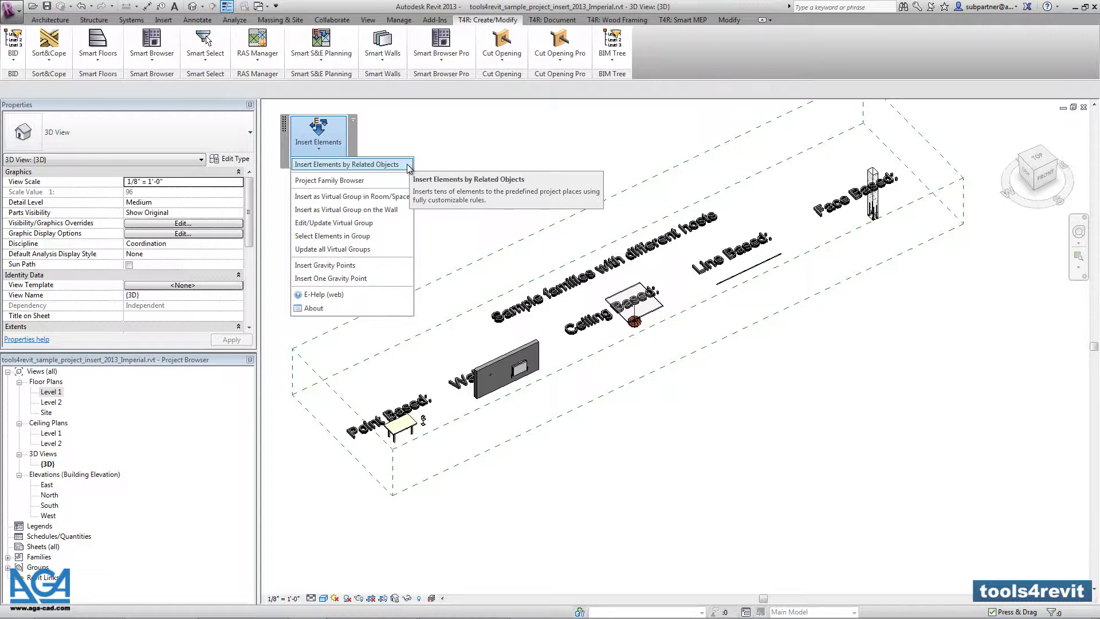
{"action": "left_click", "coordinate": [529, 152]}
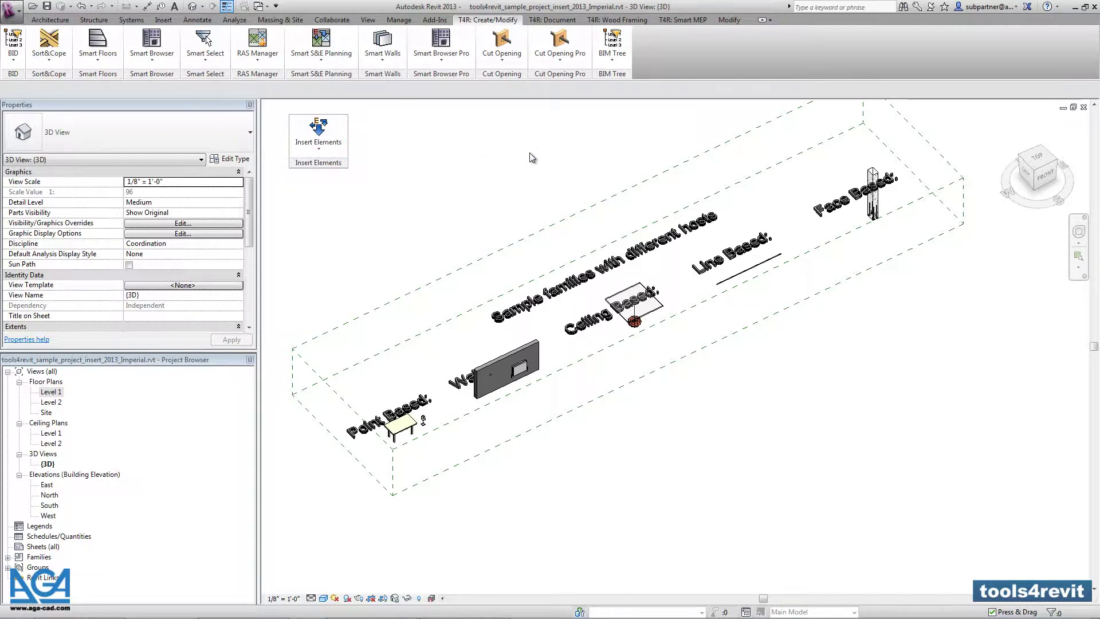
{"action": "middle_click_drag", "start_coordinate": [767, 358], "coordinate": [773, 440], "text": "shift"}
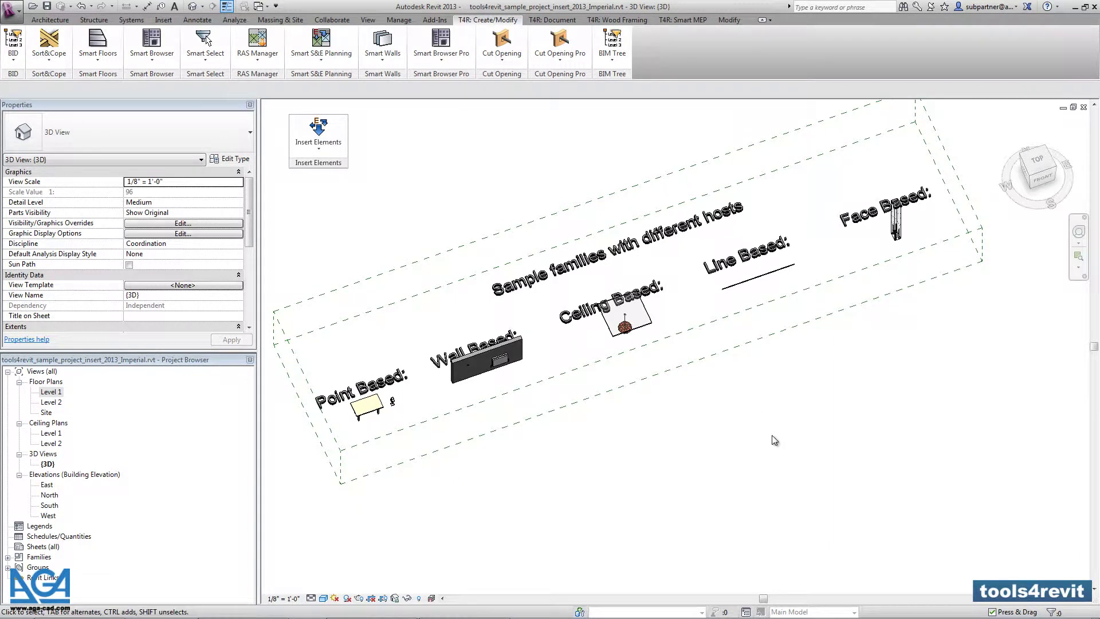
{"action": "left_click", "coordinate": [331, 144]}
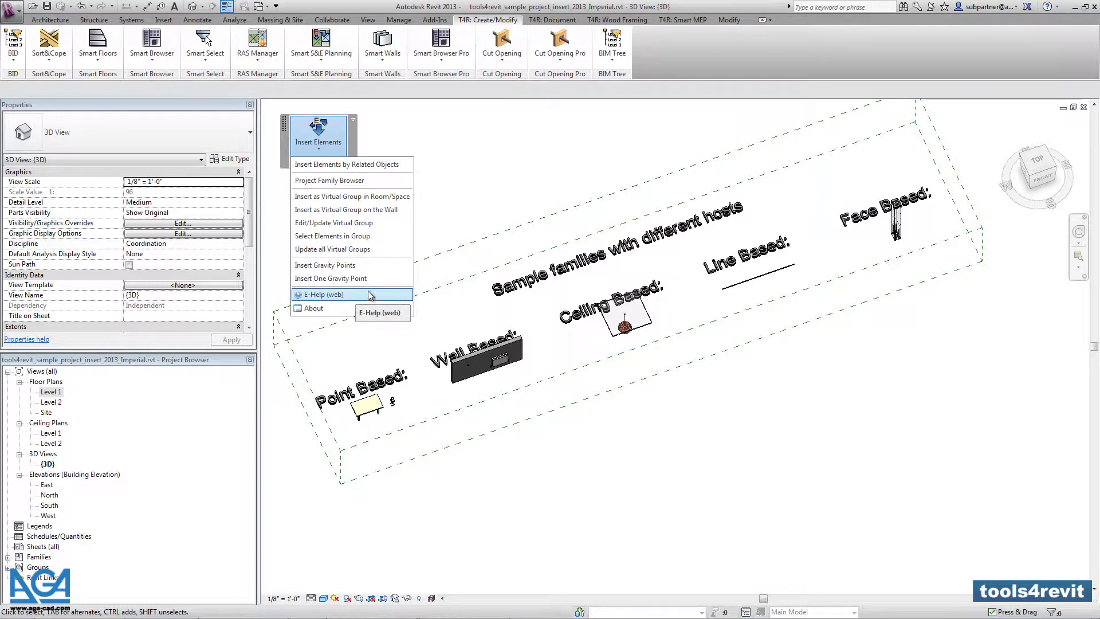
{"action": "left_click", "coordinate": [514, 166]}
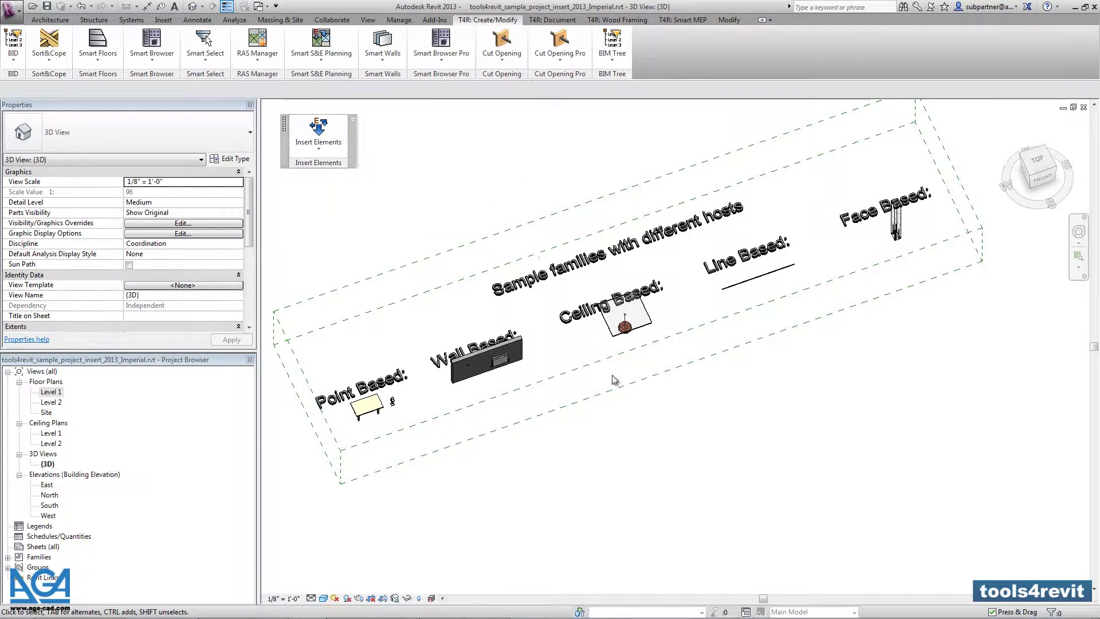
{"action": "middle_click_drag", "start_coordinate": [619, 376], "coordinate": [597, 384], "text": "shift"}
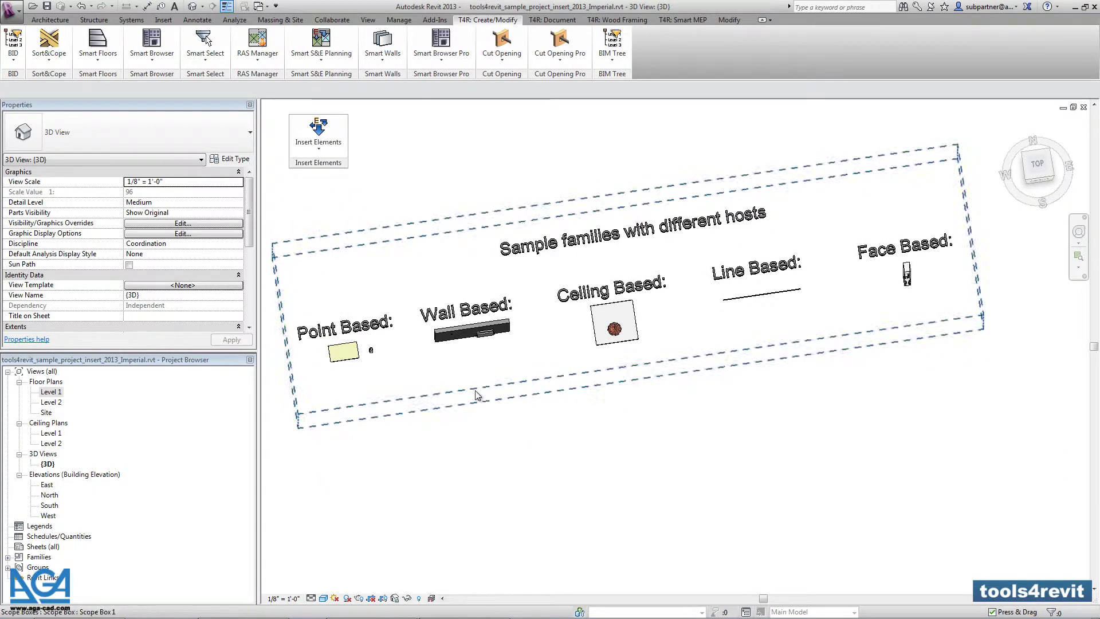
{"action": "scroll", "coordinate": [325, 381], "scroll_direction": "up", "scroll_amount": 3}
{"action": "left_click", "coordinate": [390, 366]}
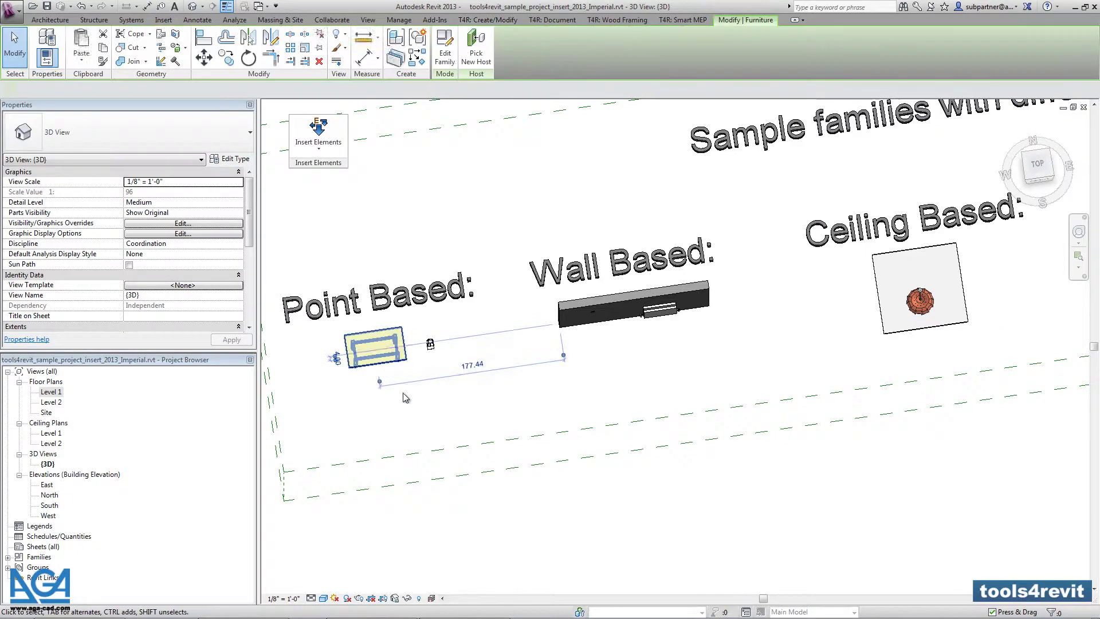
{"action": "middle_click_drag", "start_coordinate": [390, 367], "coordinate": [351, 331], "text": "shift"}
{"action": "scroll", "coordinate": [351, 331], "scroll_direction": "up", "scroll_amount": 2}
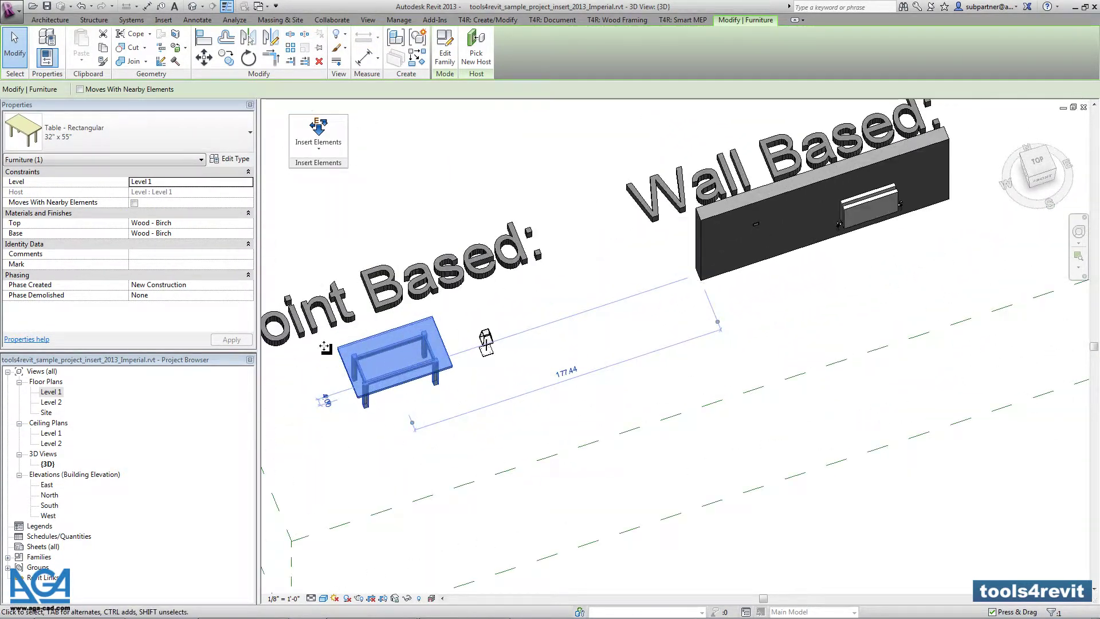
{"action": "left_click", "coordinate": [487, 343]}
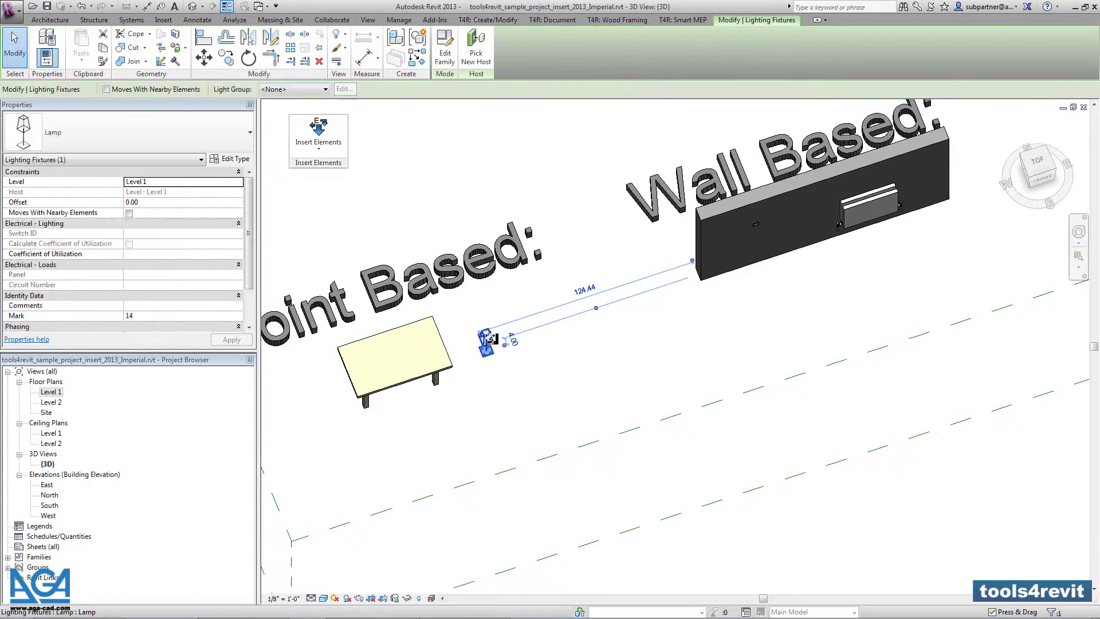
{"action": "scroll", "coordinate": [383, 351], "scroll_direction": "down", "scroll_amount": 3}
{"action": "middle_click_drag", "start_coordinate": [662, 245], "coordinate": [467, 319]}
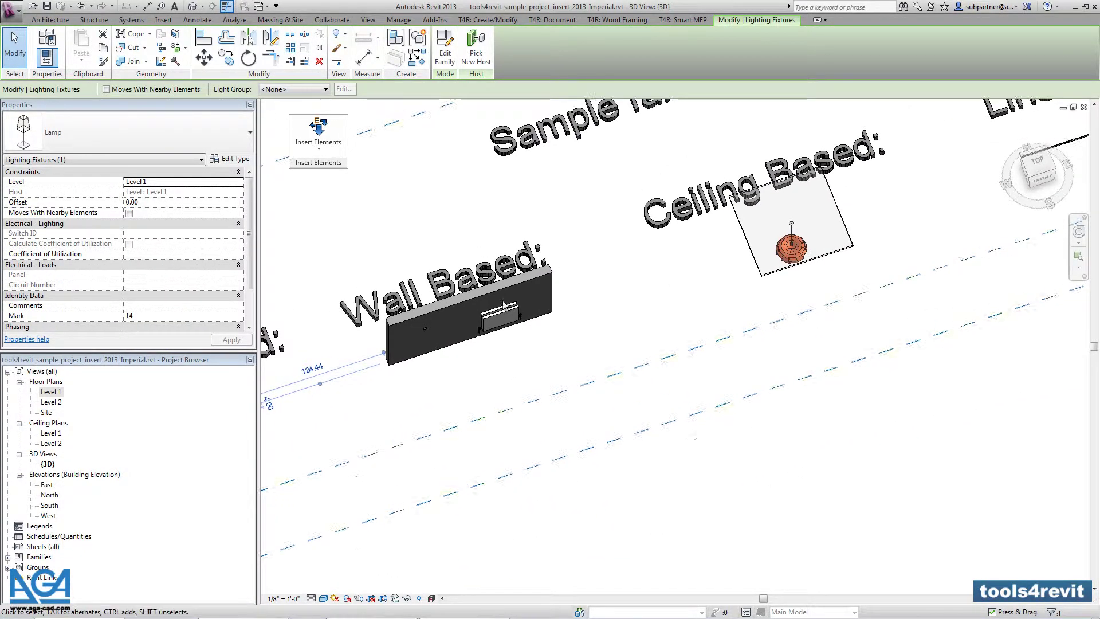
{"action": "scroll", "coordinate": [467, 319], "scroll_direction": "up", "scroll_amount": 2}
{"action": "scroll", "coordinate": [467, 319], "scroll_direction": "up", "scroll_amount": 1}
{"action": "left_click", "coordinate": [496, 336]}
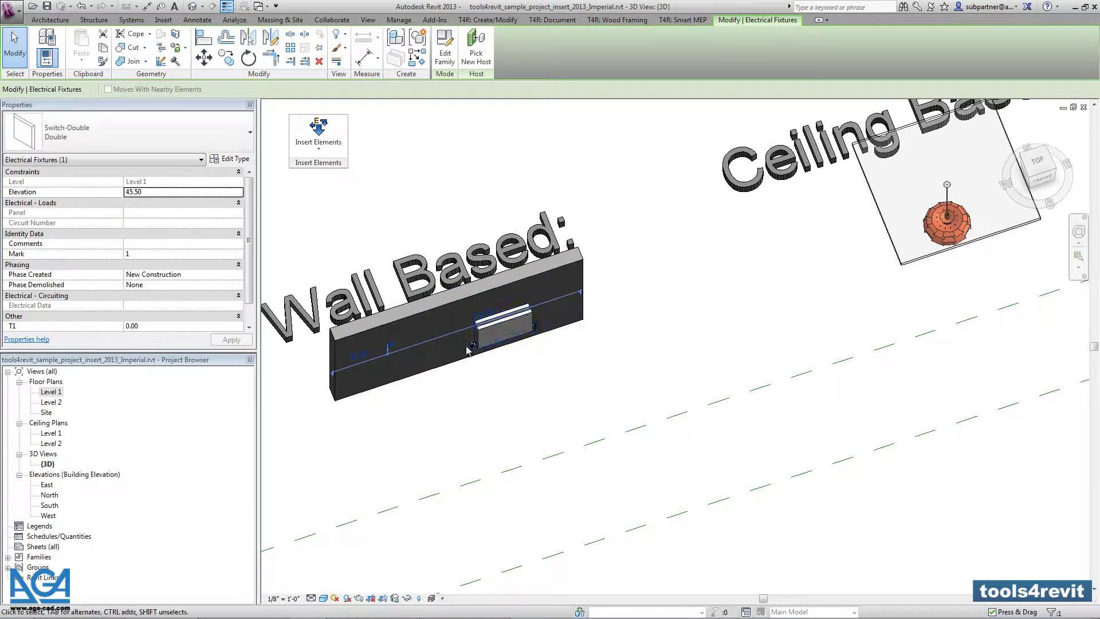
{"action": "left_click", "coordinate": [499, 352]}
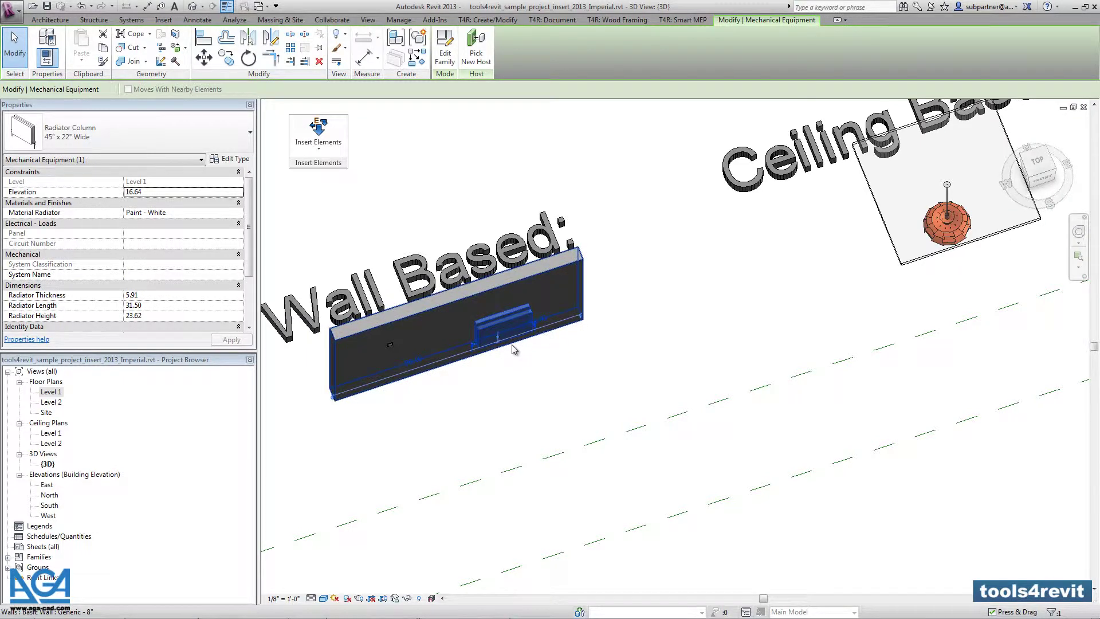
{"action": "middle_click_drag", "start_coordinate": [765, 311], "coordinate": [540, 417]}
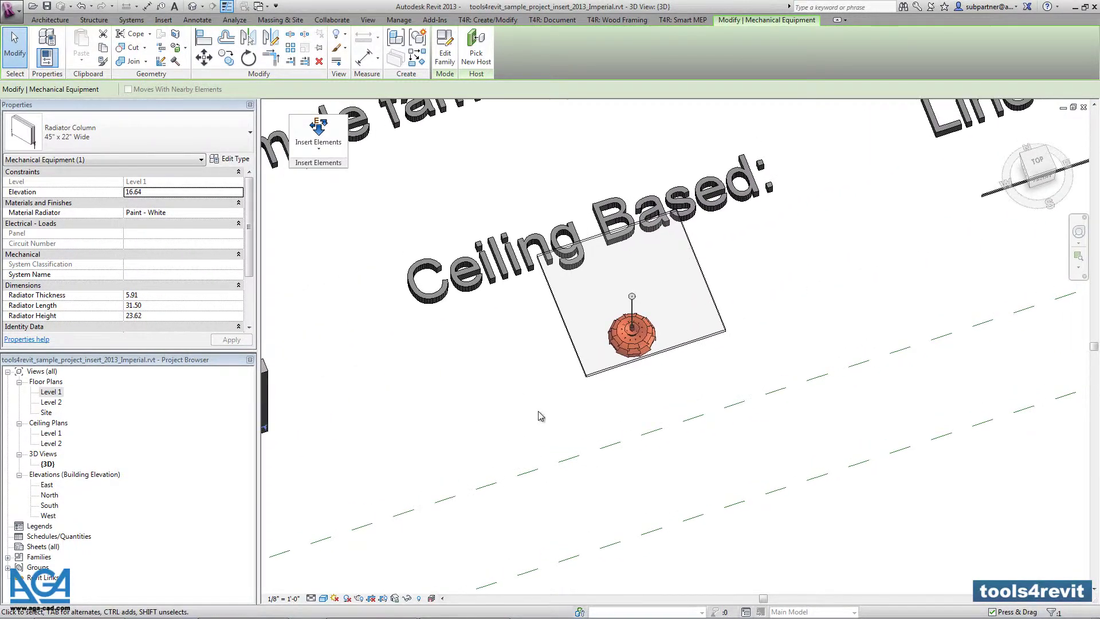
{"action": "key", "text": "Escape"}
{"action": "middle_click_drag", "start_coordinate": [652, 347], "coordinate": [539, 388]}
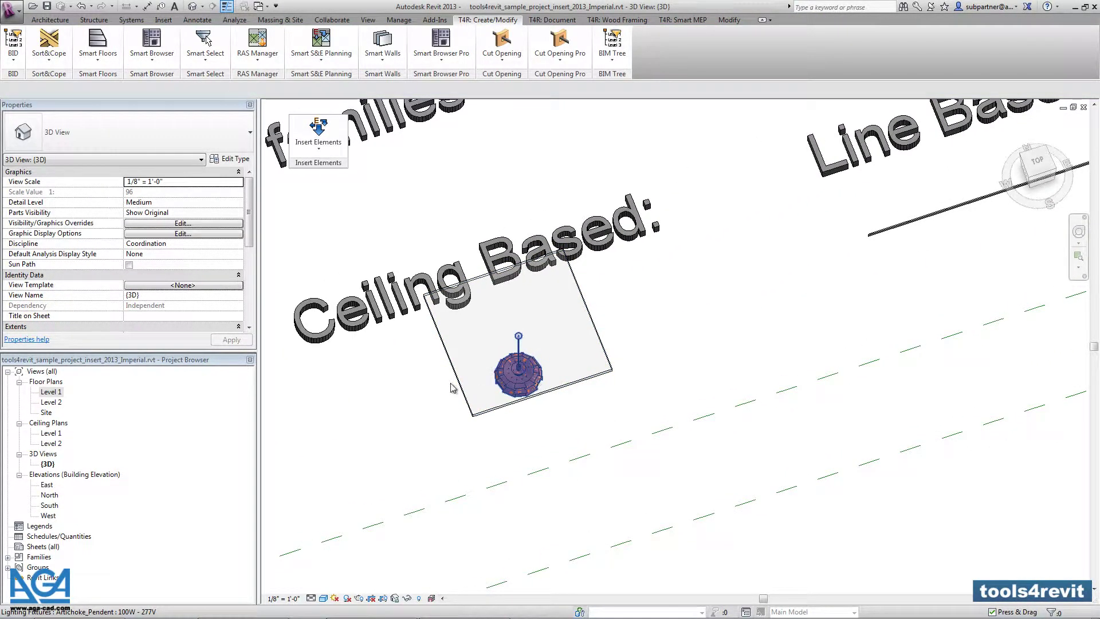
{"action": "middle_click_drag", "start_coordinate": [451, 388], "coordinate": [281, 485]}
{"action": "middle_click_drag", "start_coordinate": [748, 348], "coordinate": [609, 329]}
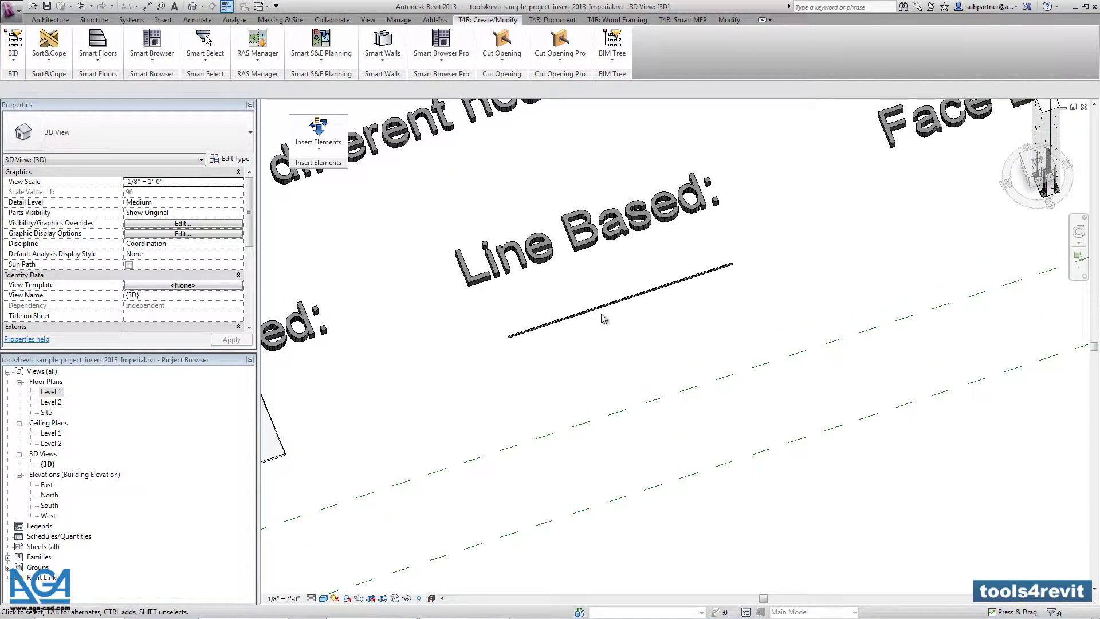
{"action": "left_click", "coordinate": [603, 314]}
{"action": "middle_click_drag", "start_coordinate": [916, 283], "coordinate": [486, 409]}
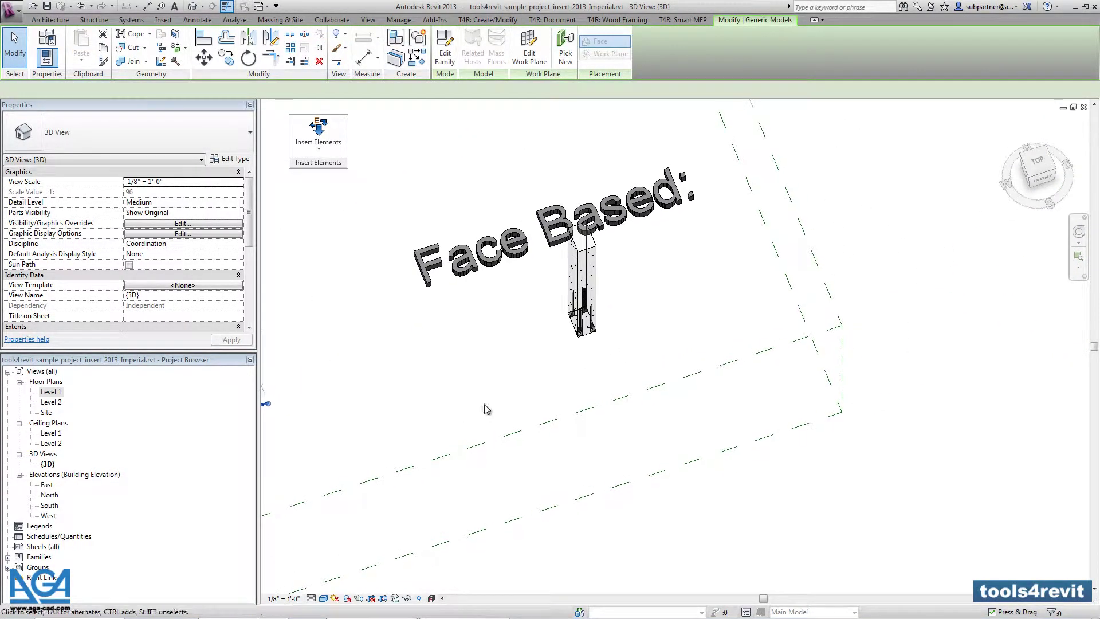
{"action": "left_click", "coordinate": [593, 330]}
{"action": "scroll", "coordinate": [602, 341], "scroll_direction": "up", "scroll_amount": 2}
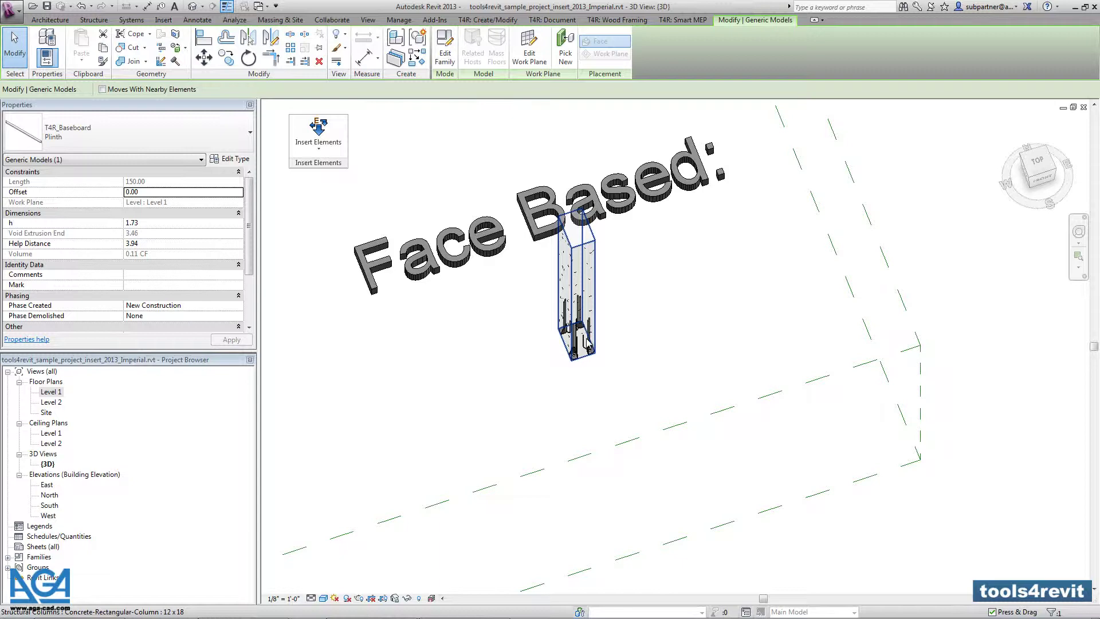
{"action": "left_click", "coordinate": [590, 341]}
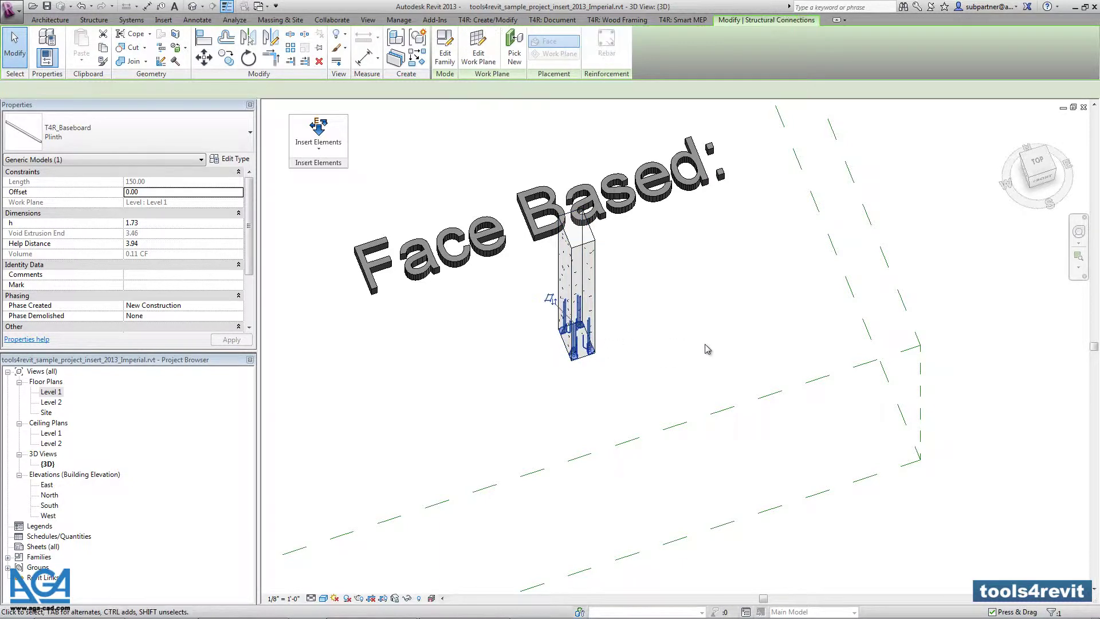
{"action": "middle_click_drag", "start_coordinate": [778, 338], "coordinate": [887, 326]}
{"action": "scroll", "coordinate": [889, 298], "scroll_direction": "down", "scroll_amount": 4}
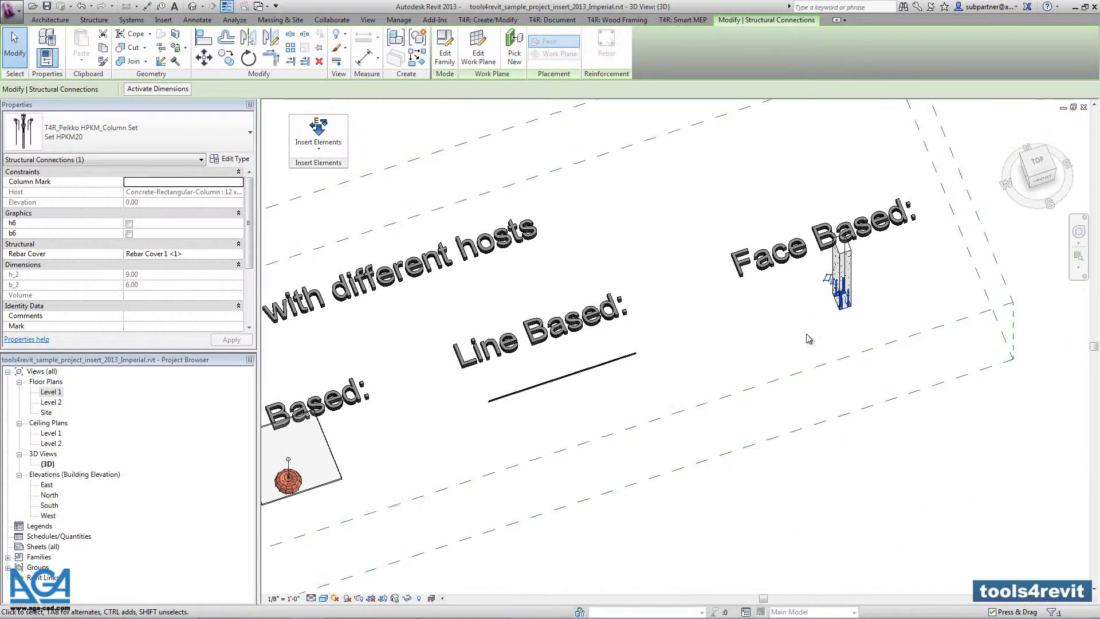
{"action": "key", "text": "Escape"}
{"action": "scroll", "coordinate": [802, 338], "scroll_direction": "down", "scroll_amount": 3}
- Orbit the 3D model to bring the Point Based family into view, then zoom out
{"action": "middle_click_drag", "start_coordinate": [645, 420], "coordinate": [778, 437], "text": "shift"}
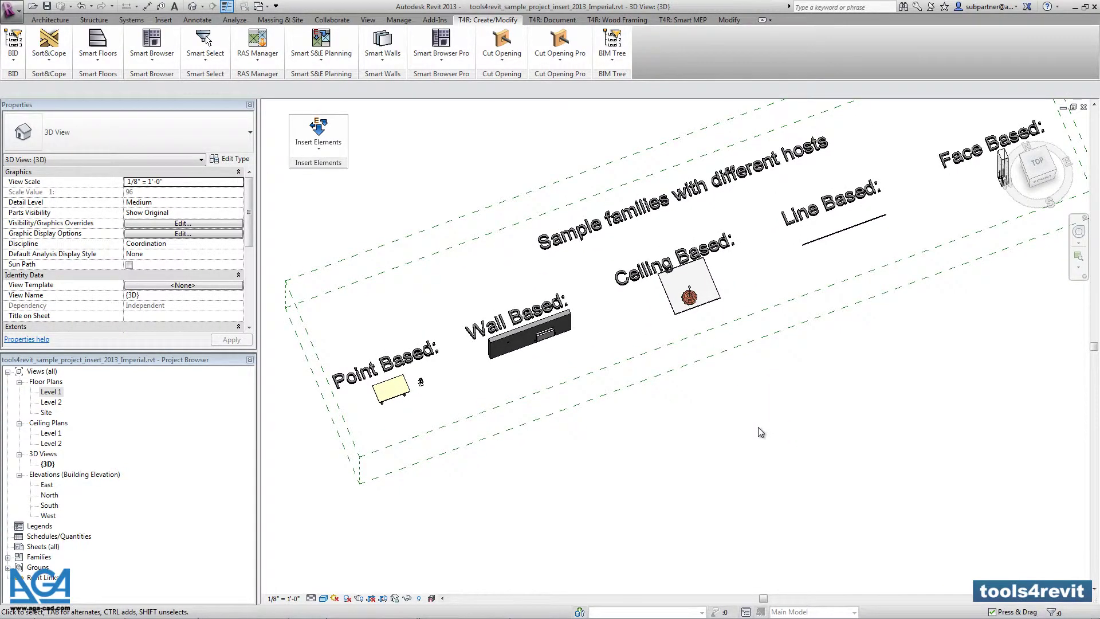
{"action": "scroll", "coordinate": [558, 498], "scroll_direction": "down", "scroll_amount": 4}
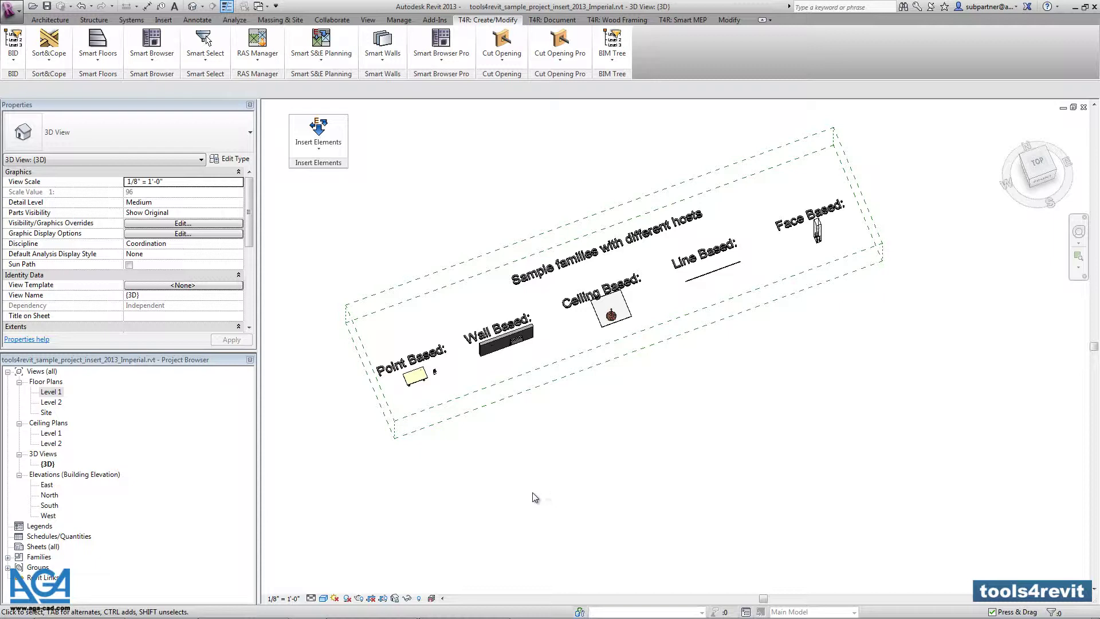
- Open the Level 1 floor plan and draw a closed L-shaped exterior wall outline
{"action": "double_click", "coordinate": [54, 394]}
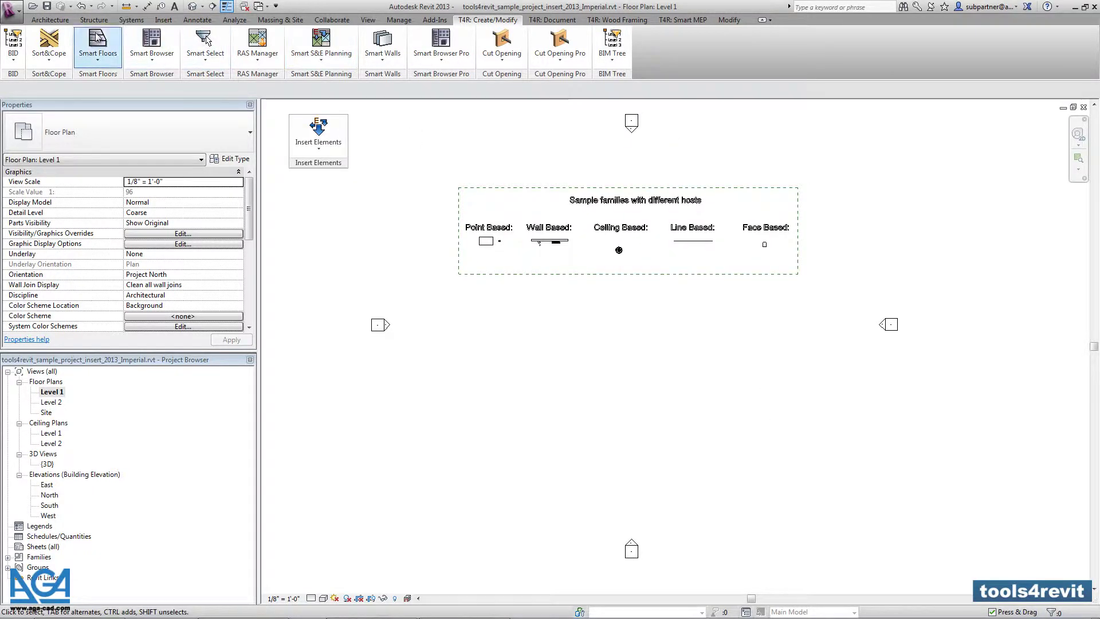
{"action": "left_click", "coordinate": [50, 20]}
{"action": "left_click", "coordinate": [46, 39]}
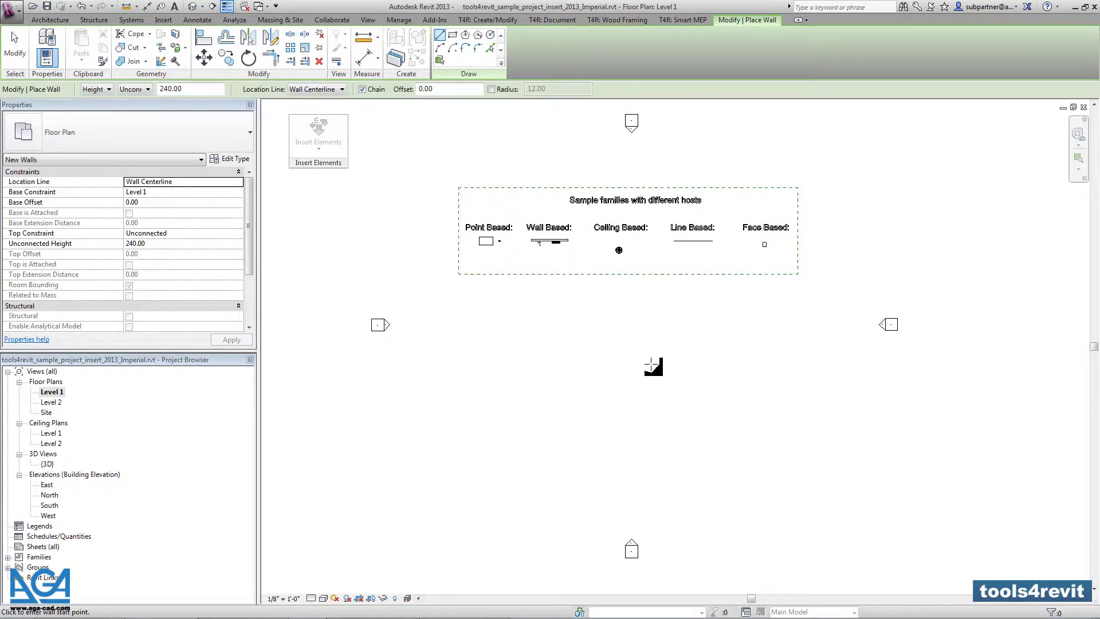
{"action": "scroll", "coordinate": [700, 322], "scroll_direction": "up", "scroll_amount": 1}
{"action": "left_click", "coordinate": [504, 312]}
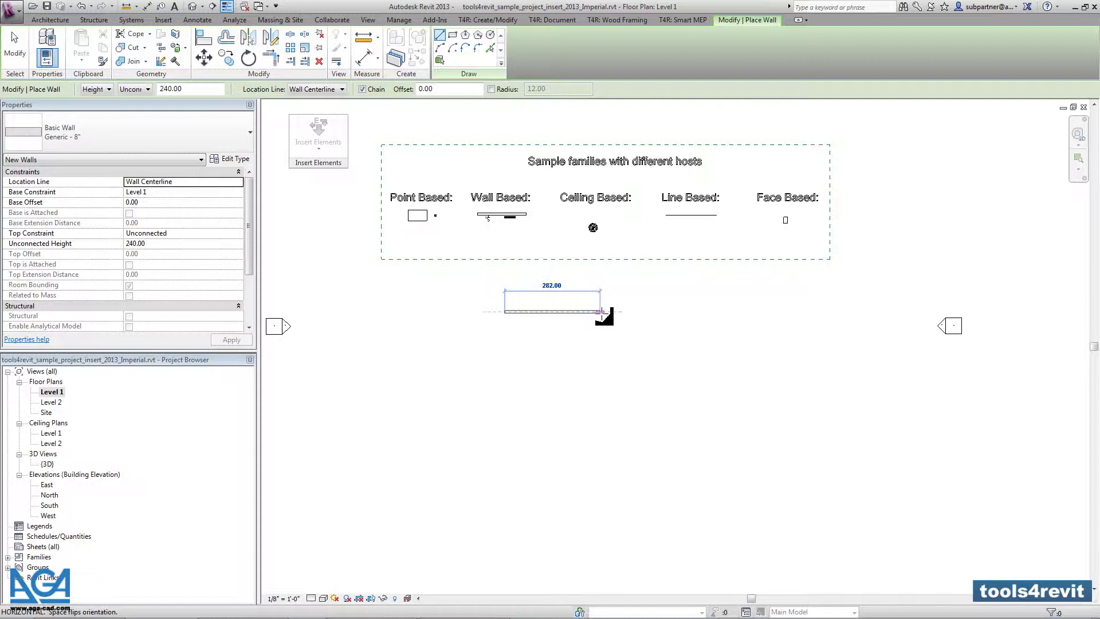
{"action": "left_click", "coordinate": [602, 312]}
{"action": "left_click", "coordinate": [602, 368]}
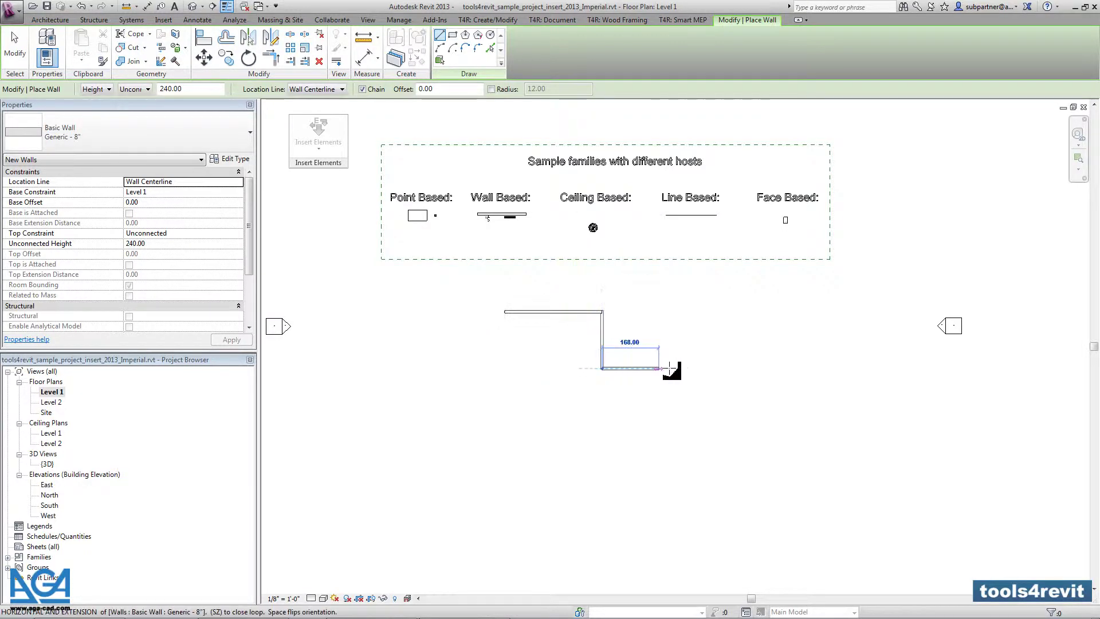
{"action": "left_click", "coordinate": [673, 368]}
{"action": "left_click", "coordinate": [674, 493]}
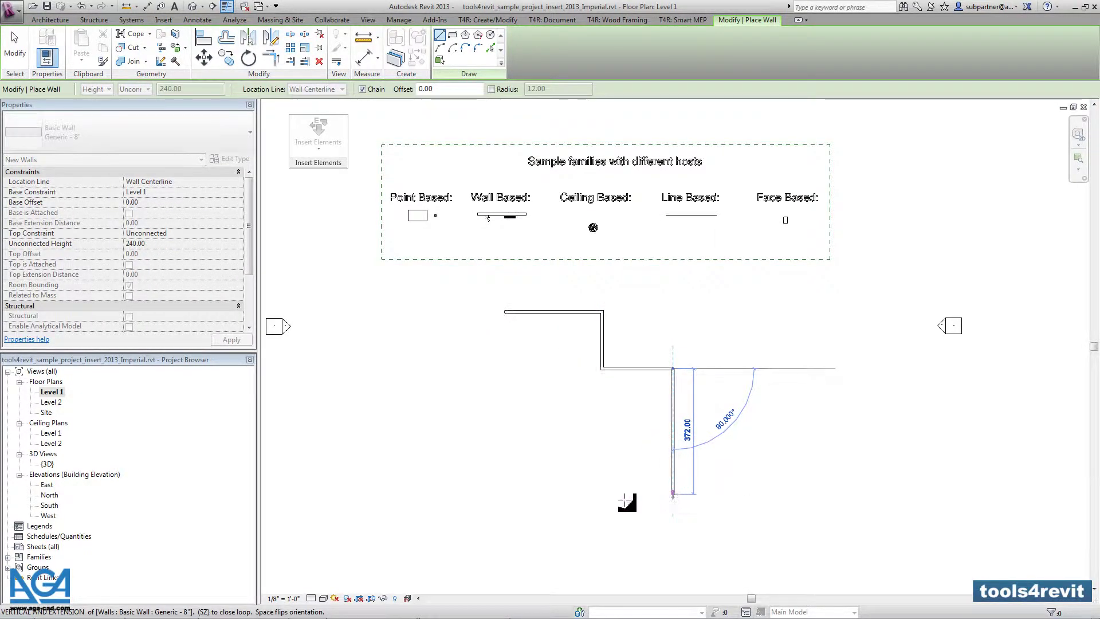
{"action": "left_click", "coordinate": [504, 493]}
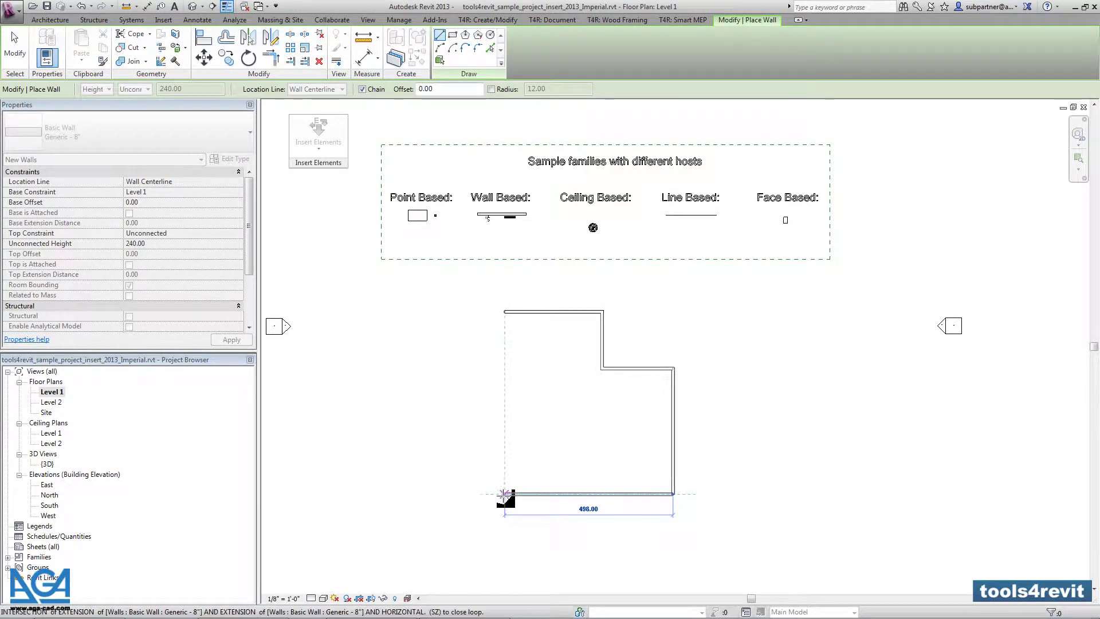
{"action": "left_click", "coordinate": [504, 311]}
- Draw interior walls dividing the L-shaped outline into four enclosed spaces
{"action": "left_click", "coordinate": [504, 415]}
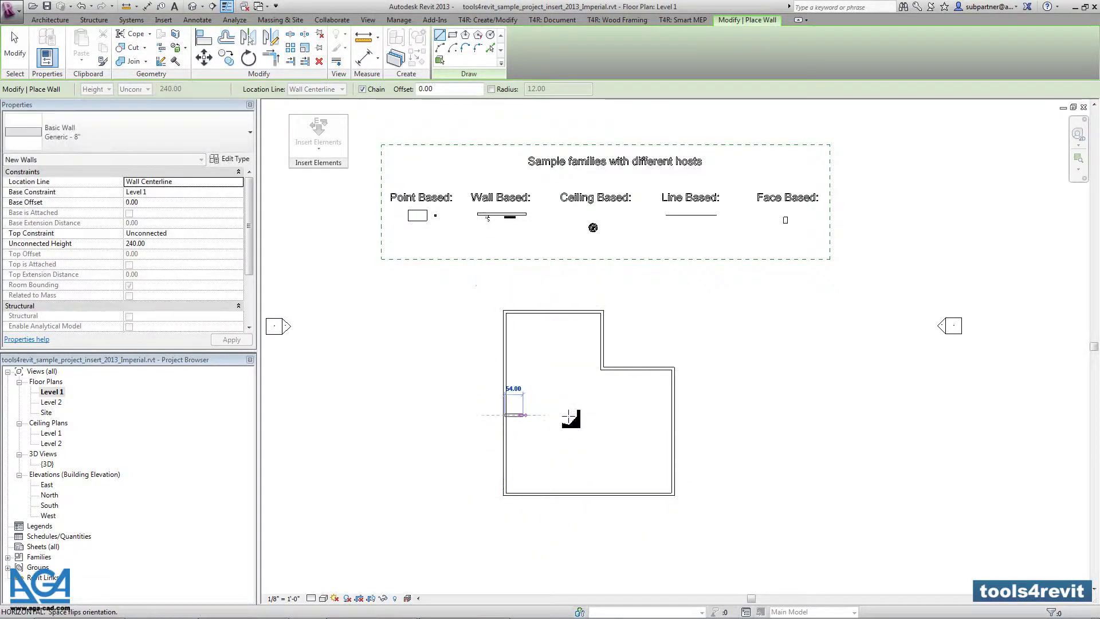
{"action": "left_click", "coordinate": [602, 415]}
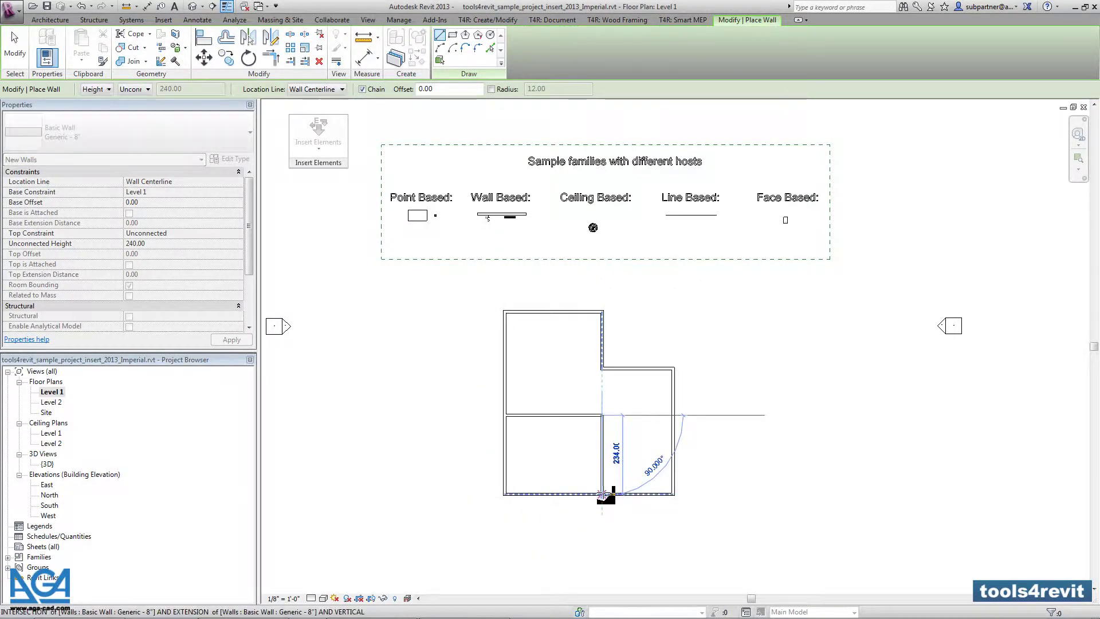
{"action": "left_click", "coordinate": [602, 493]}
{"action": "key", "text": "Escape"}
{"action": "left_click", "coordinate": [555, 412]}
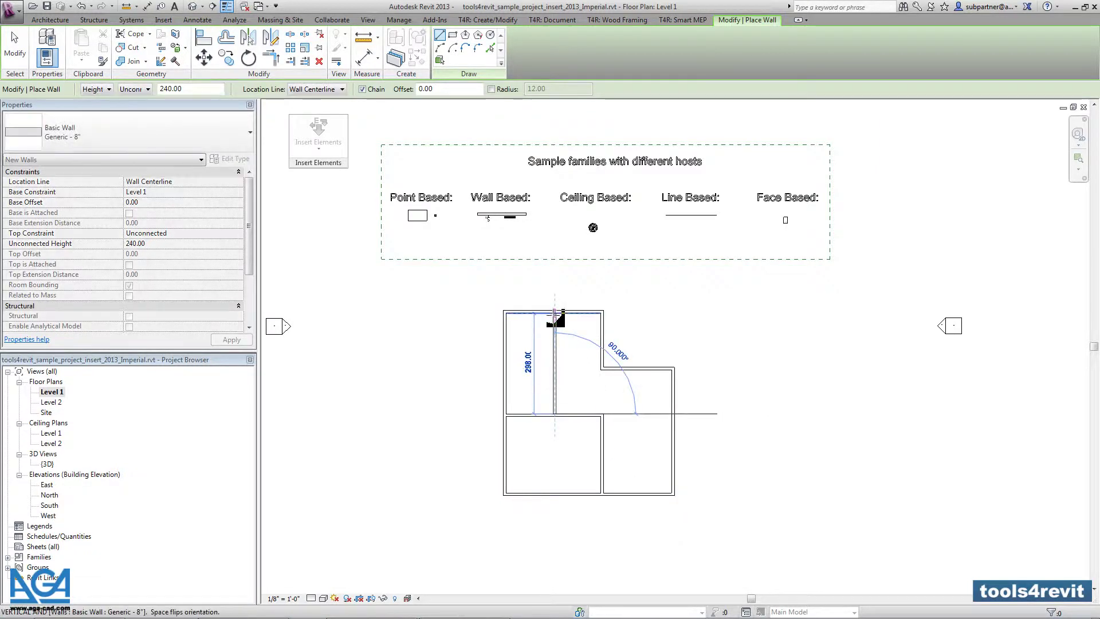
{"action": "left_click", "coordinate": [555, 312]}
{"action": "key", "text": "Escape"}
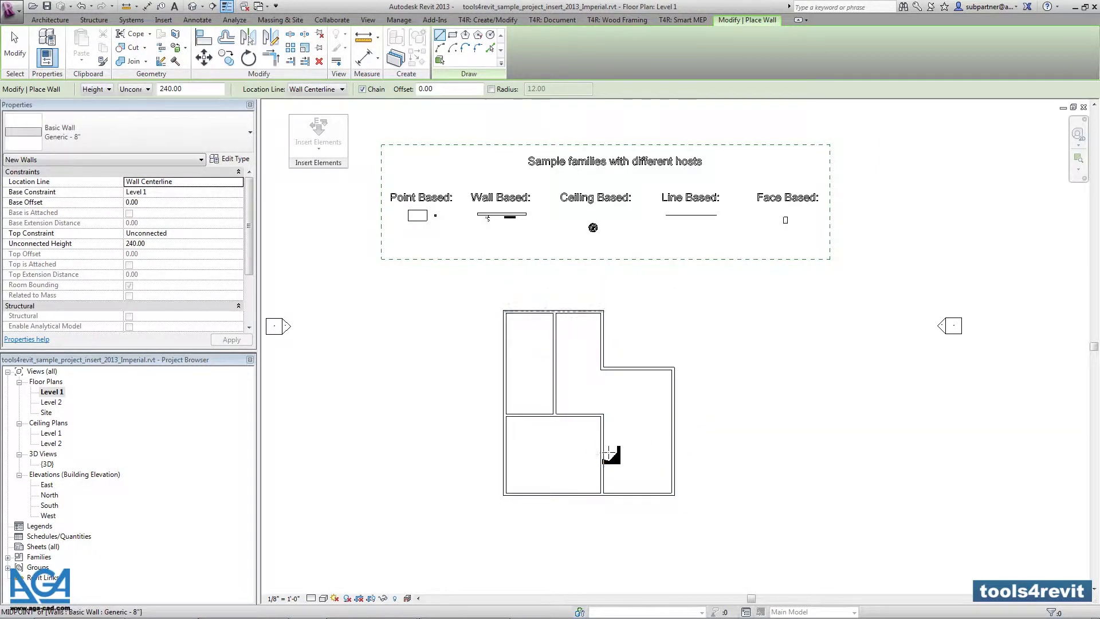
{"action": "left_click", "coordinate": [602, 453]}
{"action": "left_click", "coordinate": [673, 453]}
{"action": "key", "text": "Escape"}
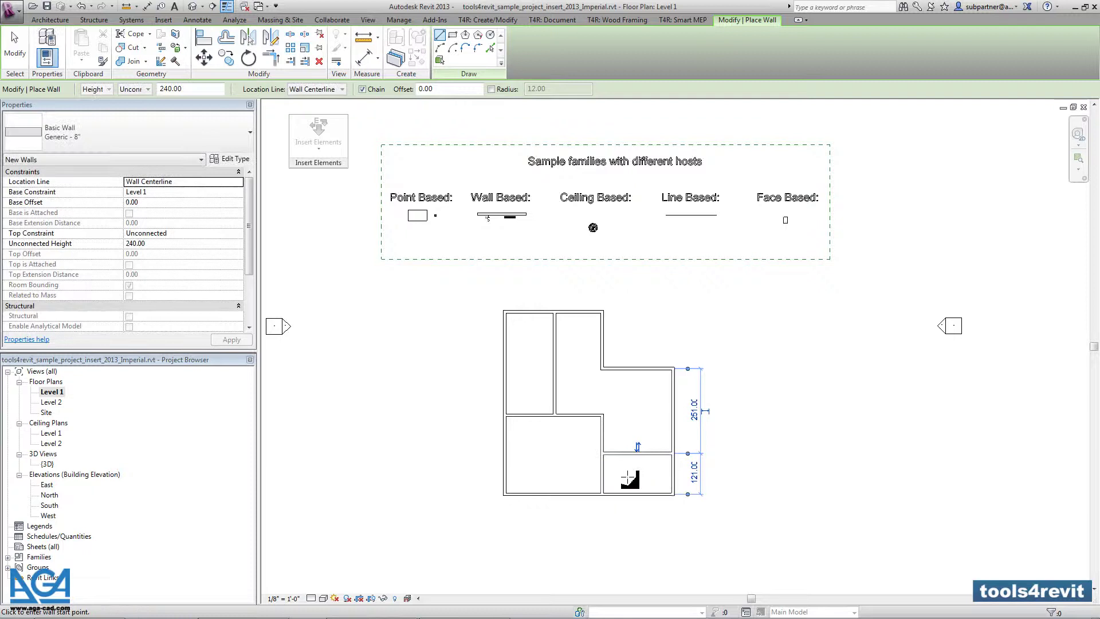
{"action": "key", "text": "Escape"}
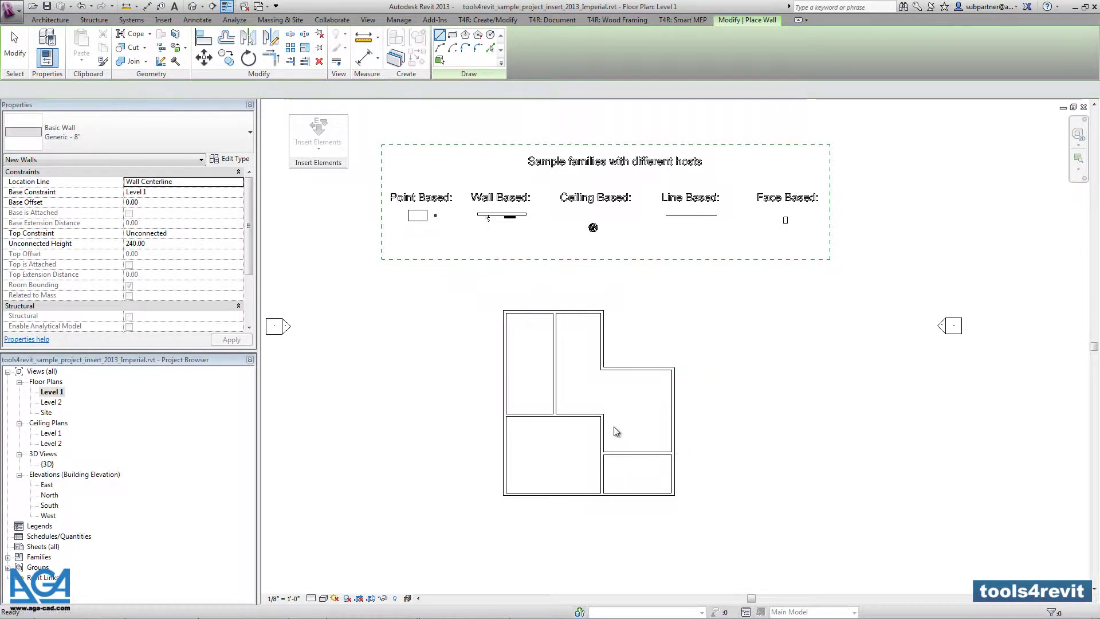
{"action": "middle_click_drag", "start_coordinate": [671, 436], "coordinate": [678, 427]}
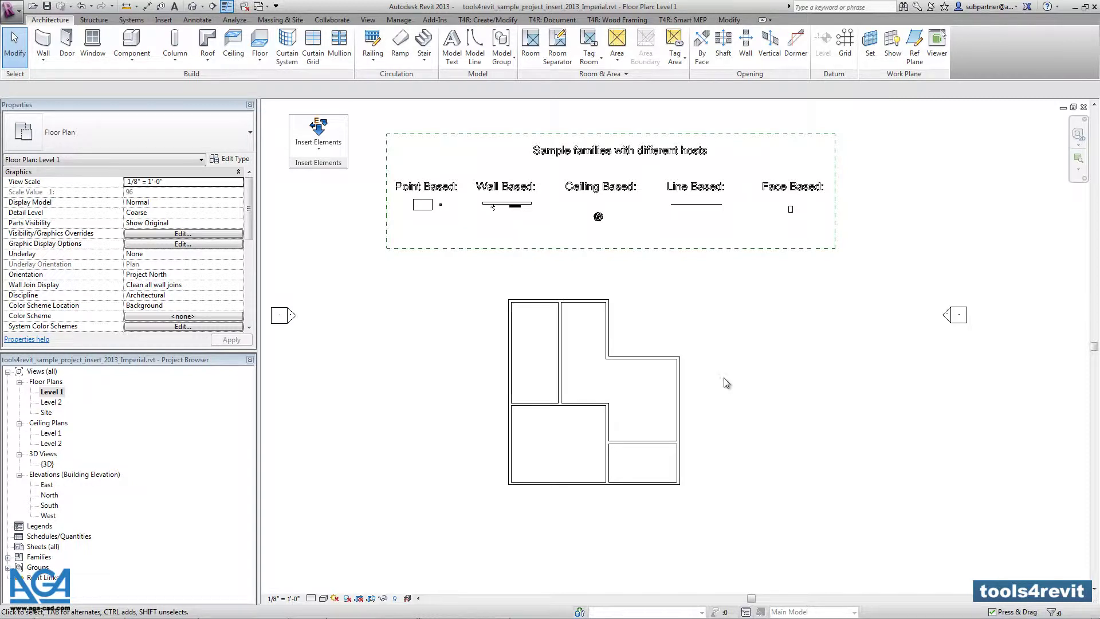
- Place a room in each of the four Level 1 spaces, tagged Room 6 through Room 9
{"action": "left_click", "coordinate": [531, 41]}
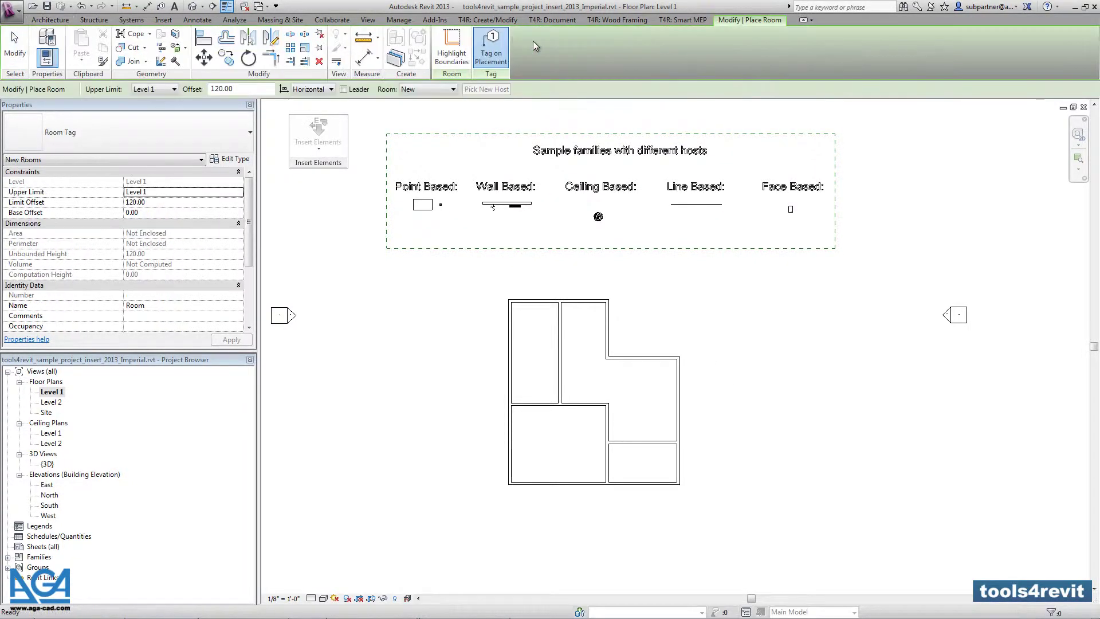
{"action": "left_click", "coordinate": [537, 367]}
{"action": "left_click", "coordinate": [639, 395]}
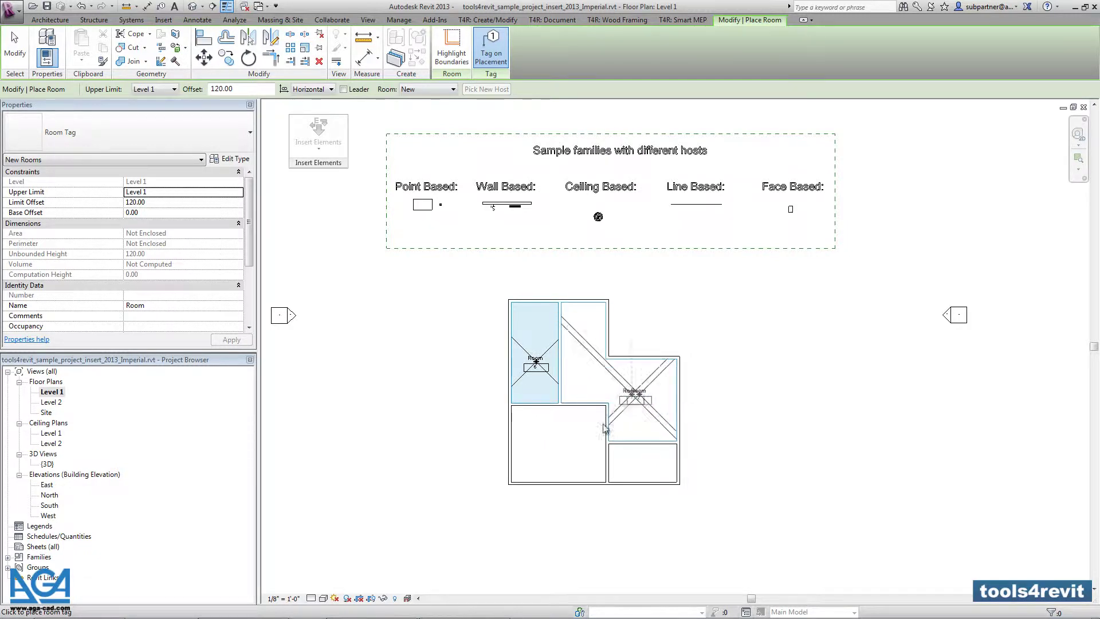
{"action": "left_click", "coordinate": [560, 453]}
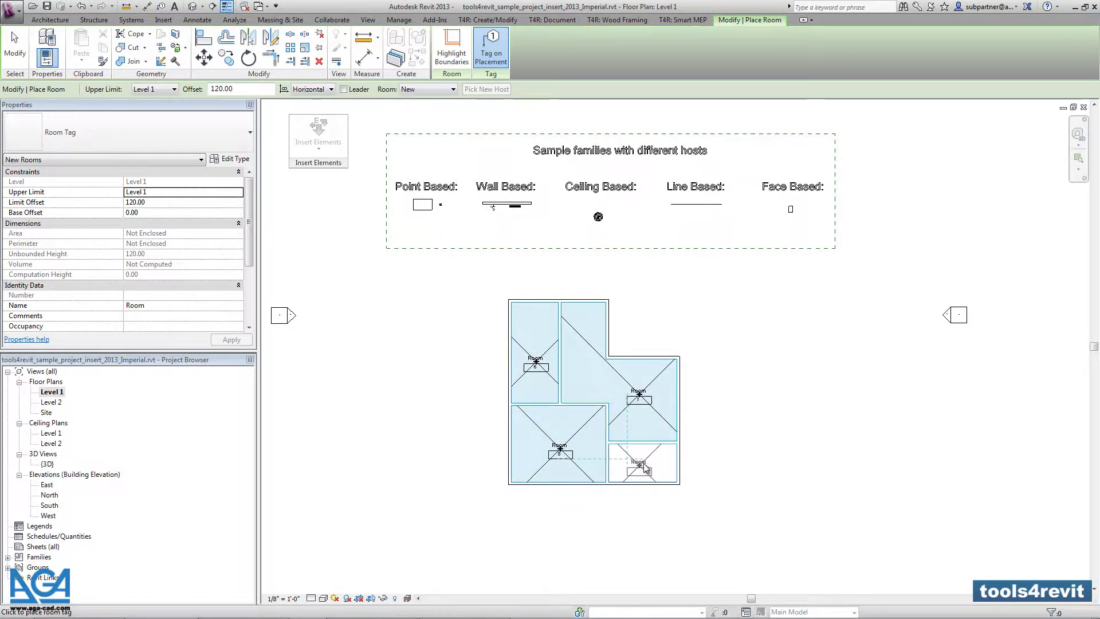
{"action": "left_click", "coordinate": [648, 468]}
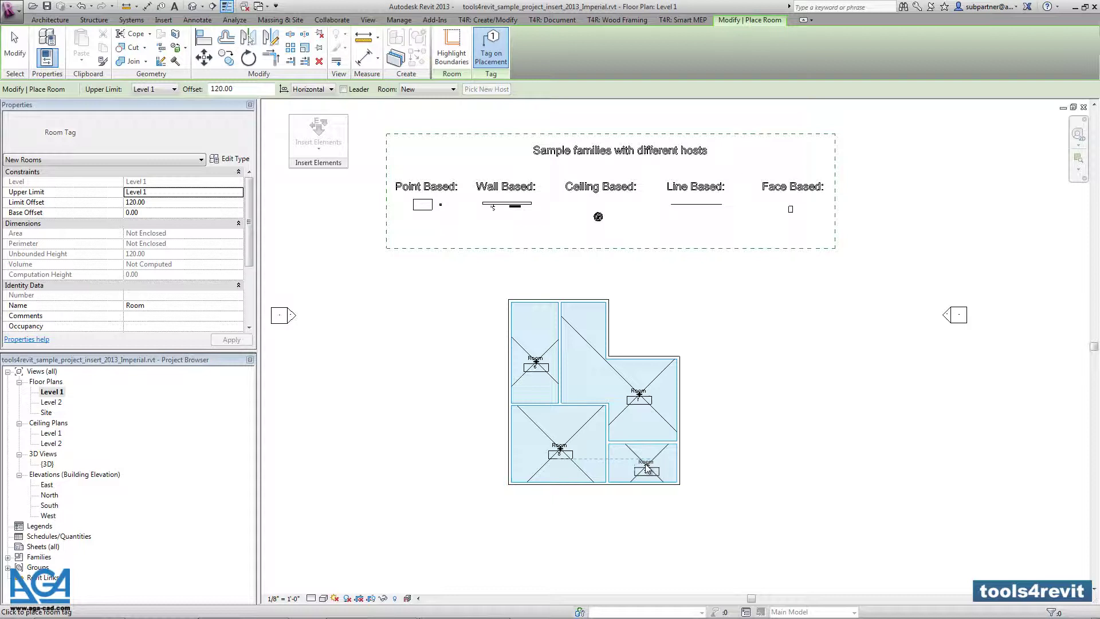
{"action": "key", "text": "Escape"}
{"action": "key", "text": "Escape"}
{"action": "middle_click_drag", "start_coordinate": [736, 425], "coordinate": [743, 416]}
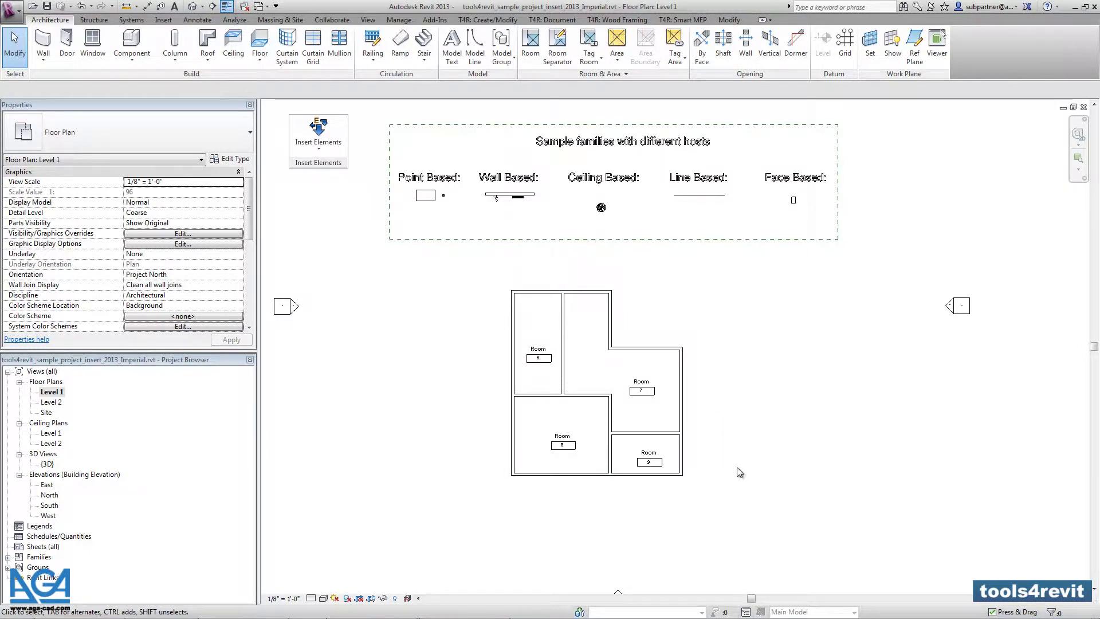
{"action": "middle_click_drag", "start_coordinate": [740, 478], "coordinate": [732, 473]}
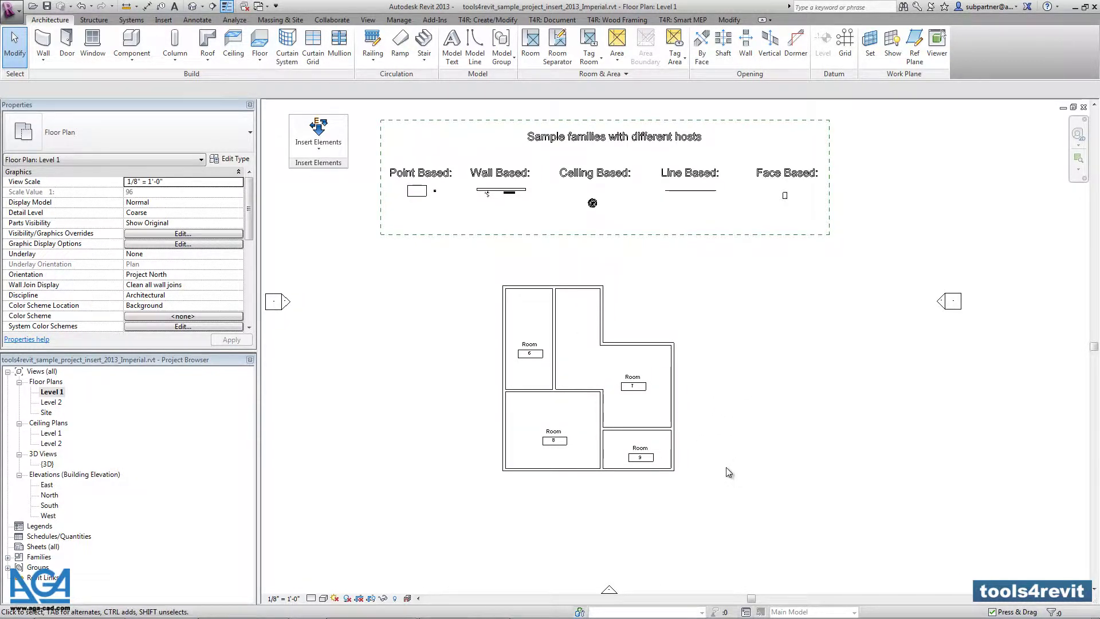
{"action": "scroll", "coordinate": [709, 477], "scroll_direction": "up", "scroll_amount": 2}
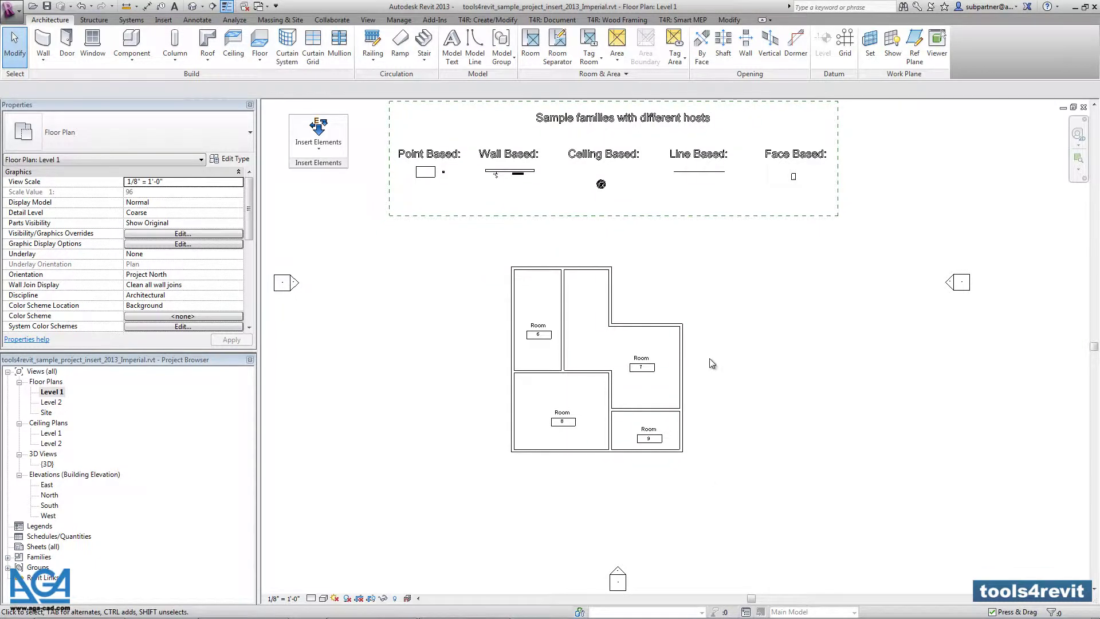
{"action": "scroll", "coordinate": [706, 361], "scroll_direction": "up", "scroll_amount": 2}
- Window-select the whole plan and filter the selection down to Rooms only
{"action": "left_click", "coordinate": [582, 390]}
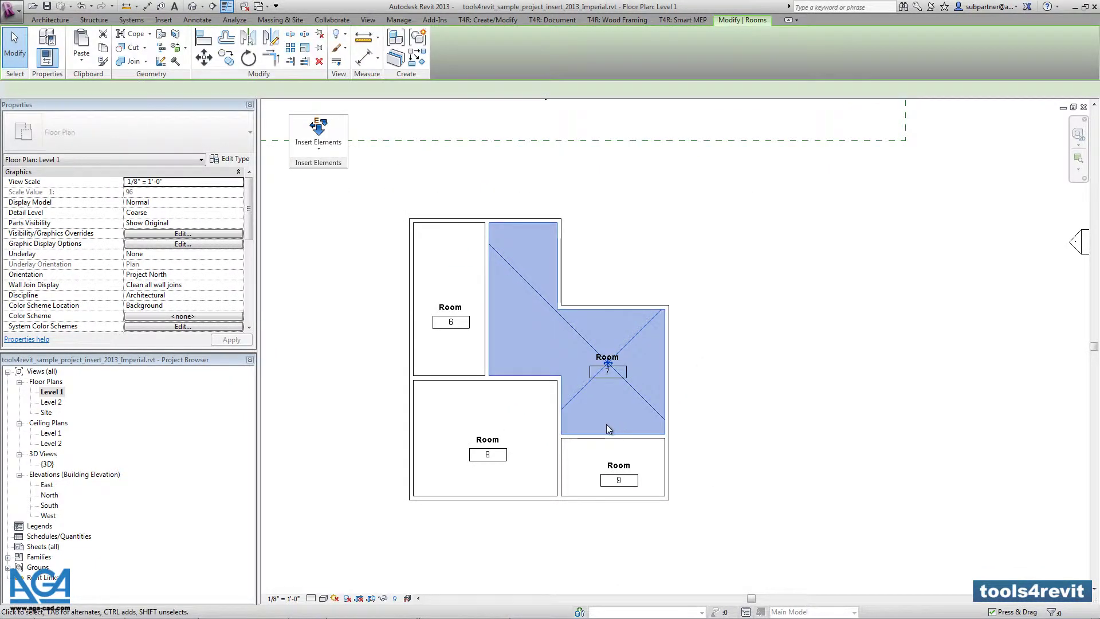
{"action": "middle_click_drag", "start_coordinate": [606, 424], "coordinate": [672, 434]}
{"action": "scroll", "coordinate": [670, 434], "scroll_direction": "down", "scroll_amount": 2}
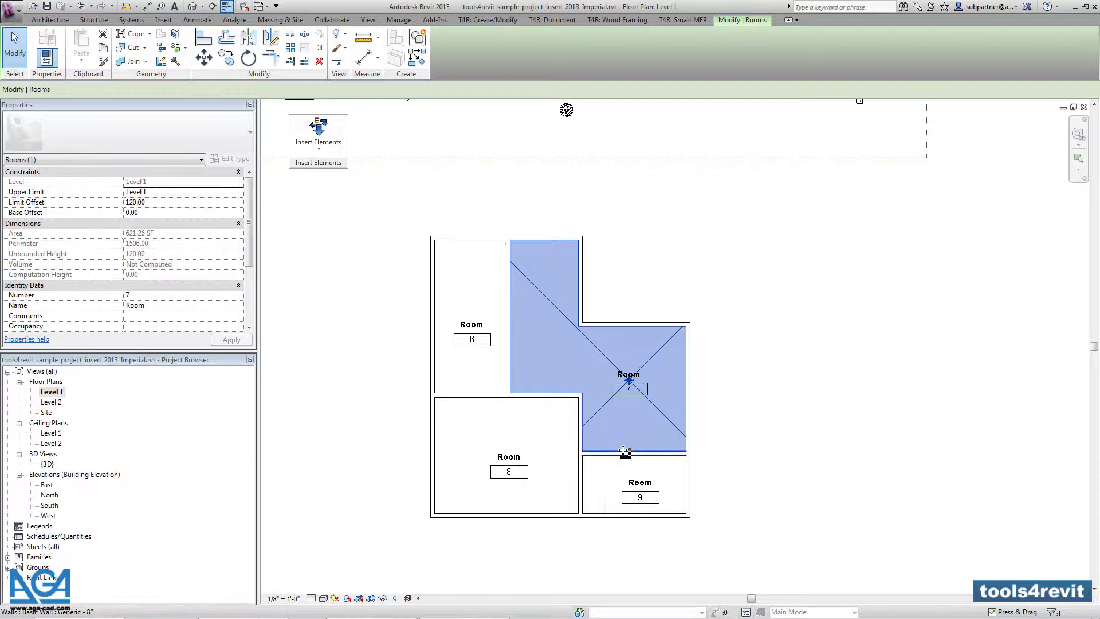
{"action": "scroll", "coordinate": [627, 442], "scroll_direction": "down", "scroll_amount": 1}
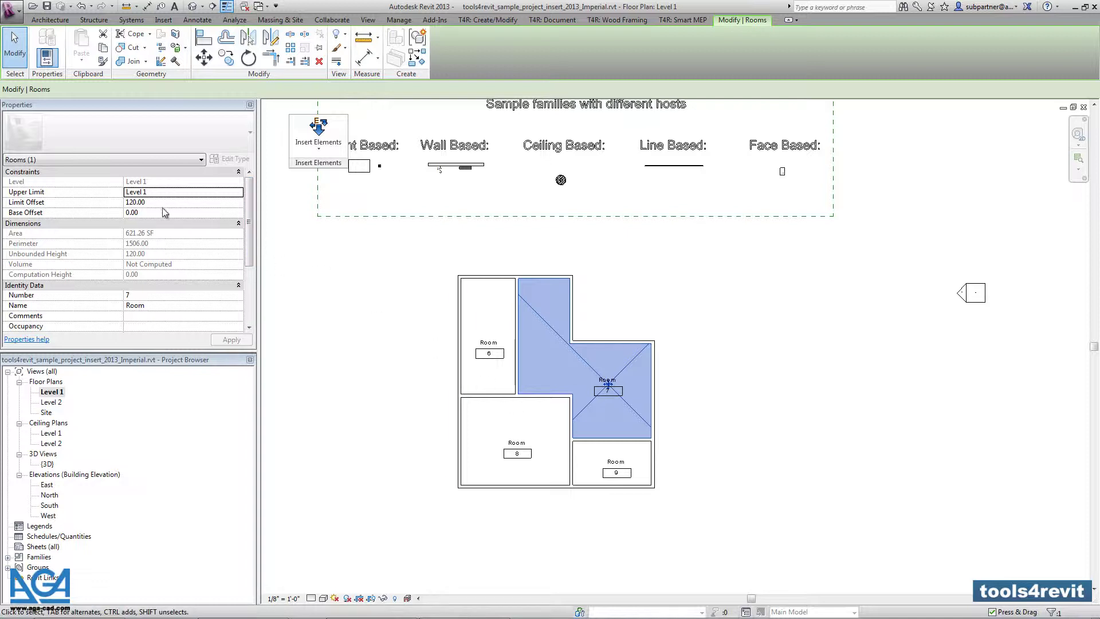
{"action": "left_click", "coordinate": [370, 293]}
{"action": "left_click_drag", "start_coordinate": [394, 250], "coordinate": [724, 514]}
{"action": "left_click", "coordinate": [445, 48]}
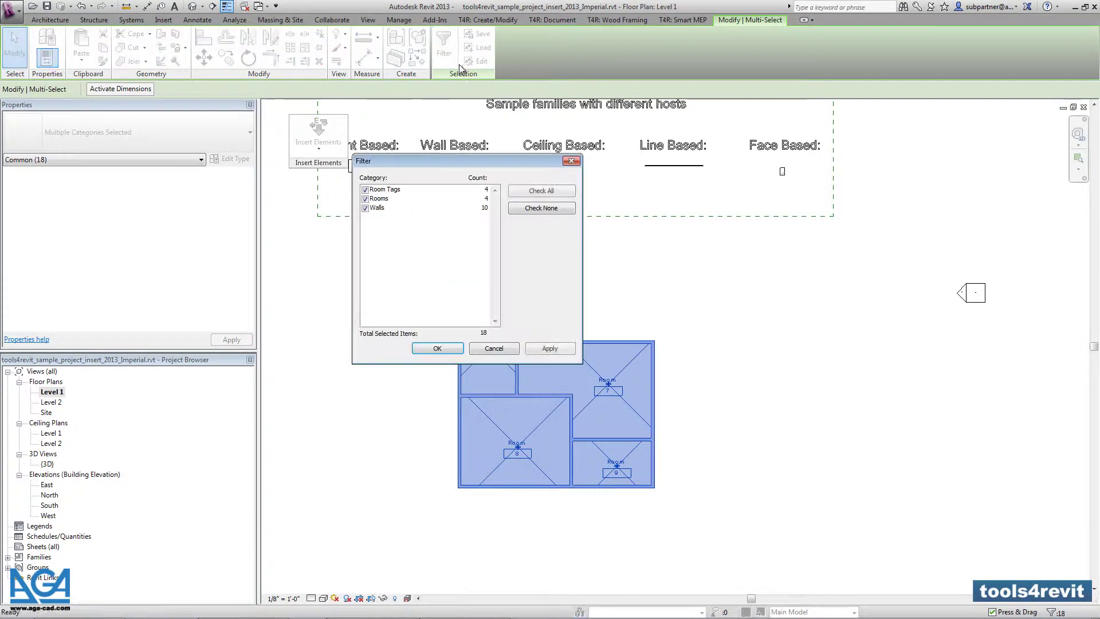
{"action": "left_click", "coordinate": [543, 210]}
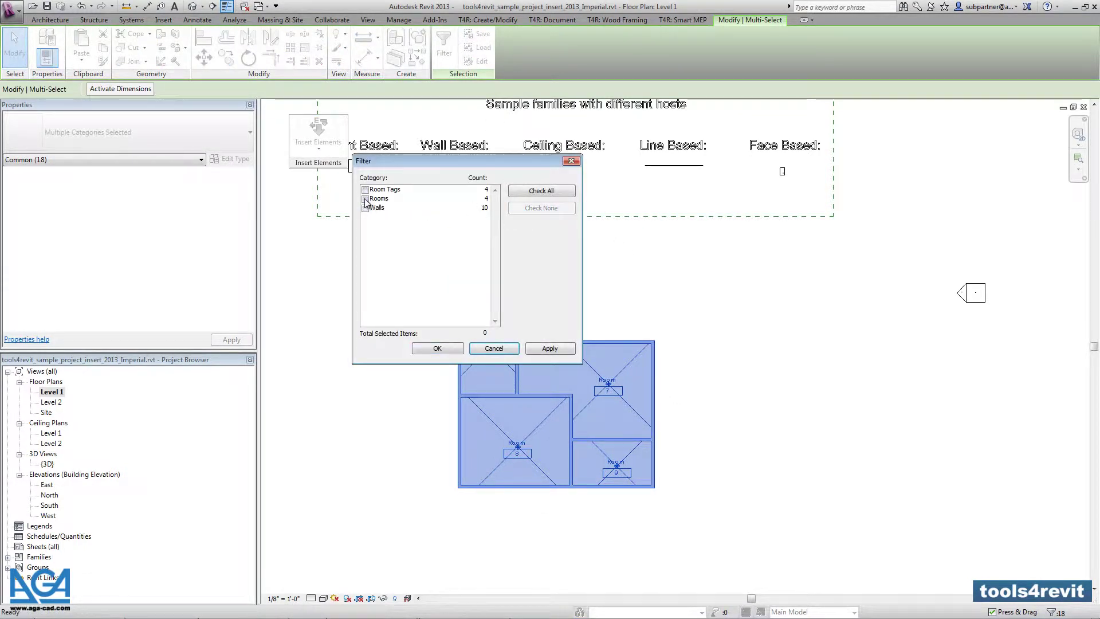
{"action": "left_click", "coordinate": [366, 199]}
{"action": "left_click", "coordinate": [442, 348]}
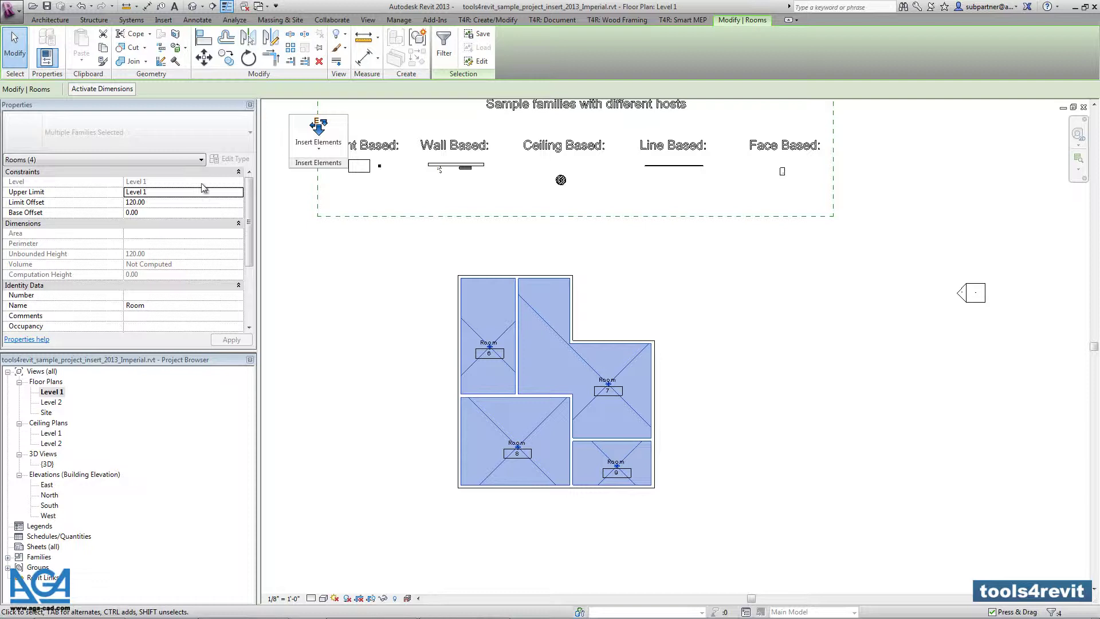
- Set the selected rooms' Upper Limit to Level 2 with a Limit Offset of 0
{"action": "left_click", "coordinate": [173, 192]}
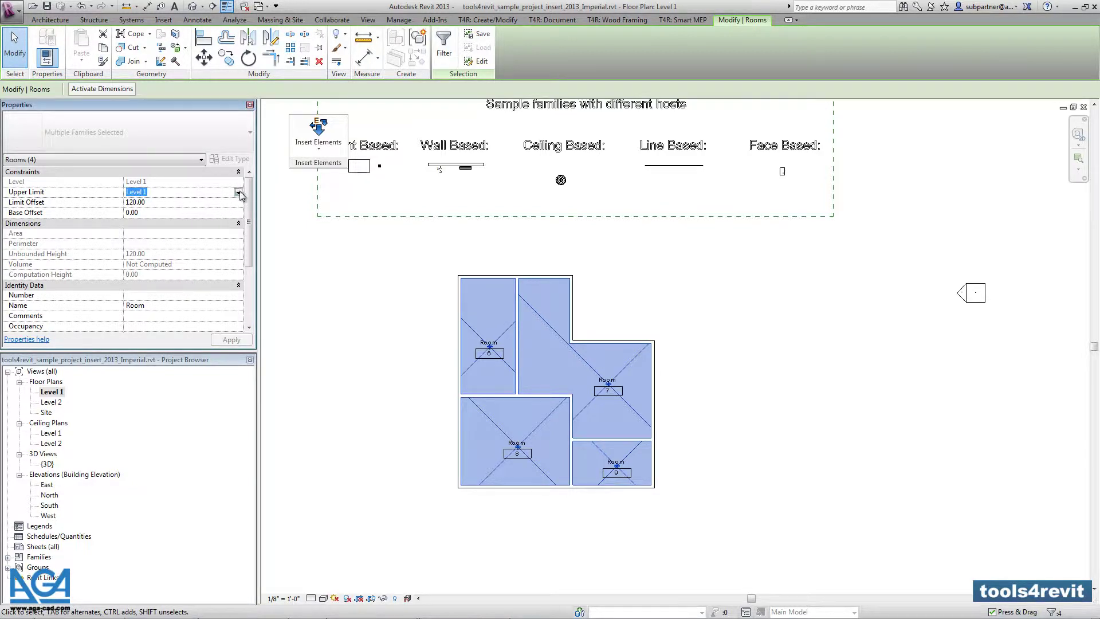
{"action": "left_click", "coordinate": [240, 195]}
{"action": "left_click", "coordinate": [143, 212]}
{"action": "left_click", "coordinate": [163, 202]}
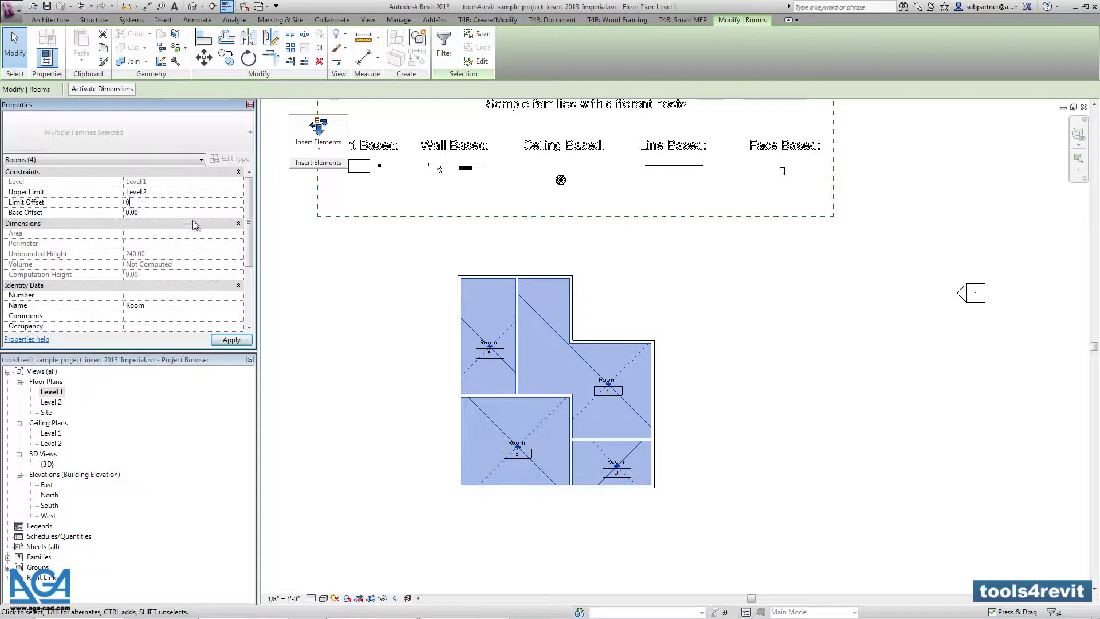
{"action": "key", "text": "Return"}
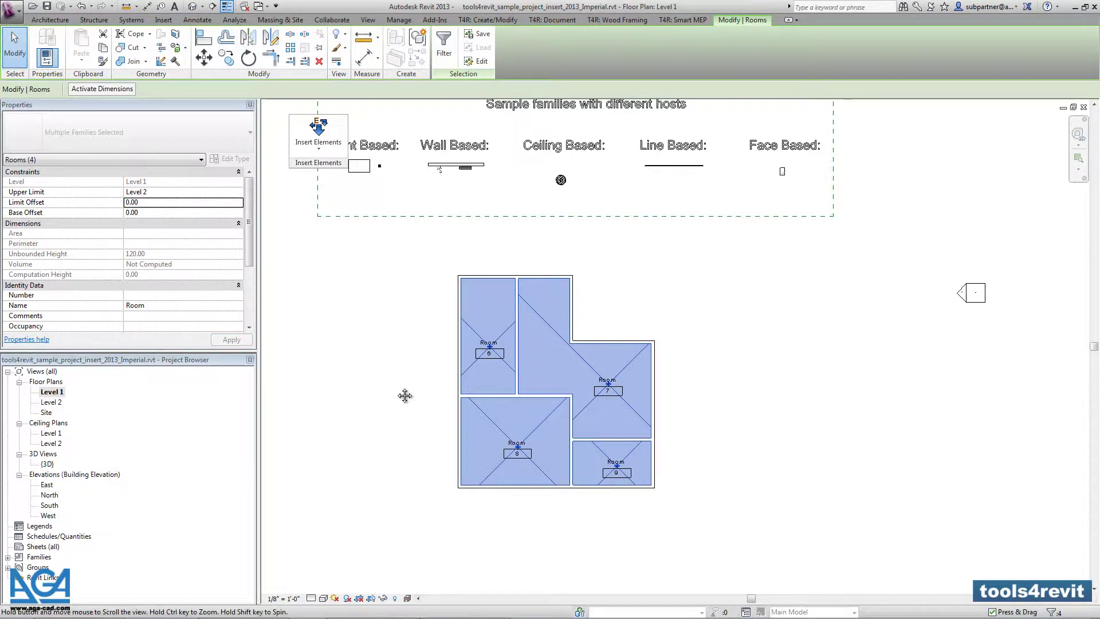
{"action": "middle_click_drag", "start_coordinate": [406, 396], "coordinate": [400, 377]}
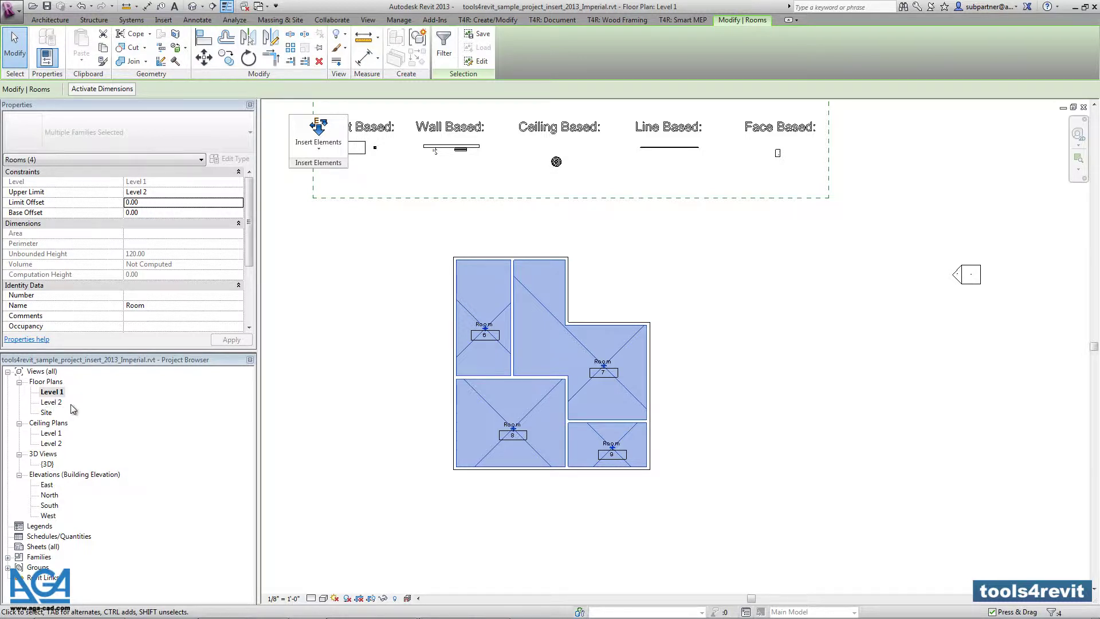
- Deselect the rooms, frame all four rooms in the plan, and open the Insert Elements dropdown
{"action": "left_click", "coordinate": [394, 413]}
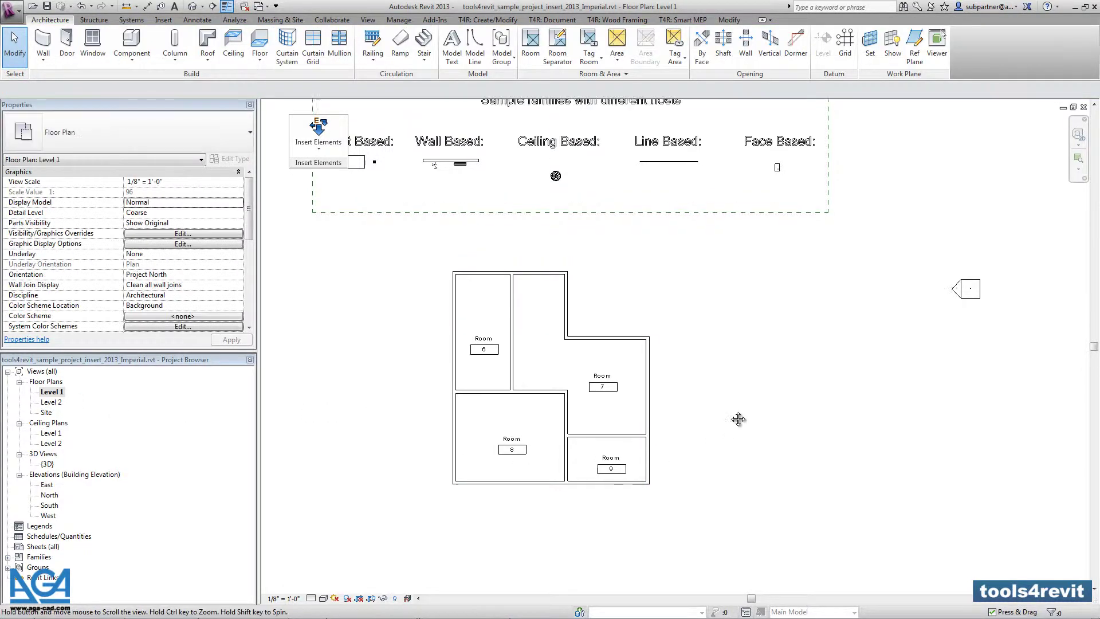
{"action": "scroll", "coordinate": [699, 418], "scroll_direction": "up", "scroll_amount": 2, "text": "ctrl"}
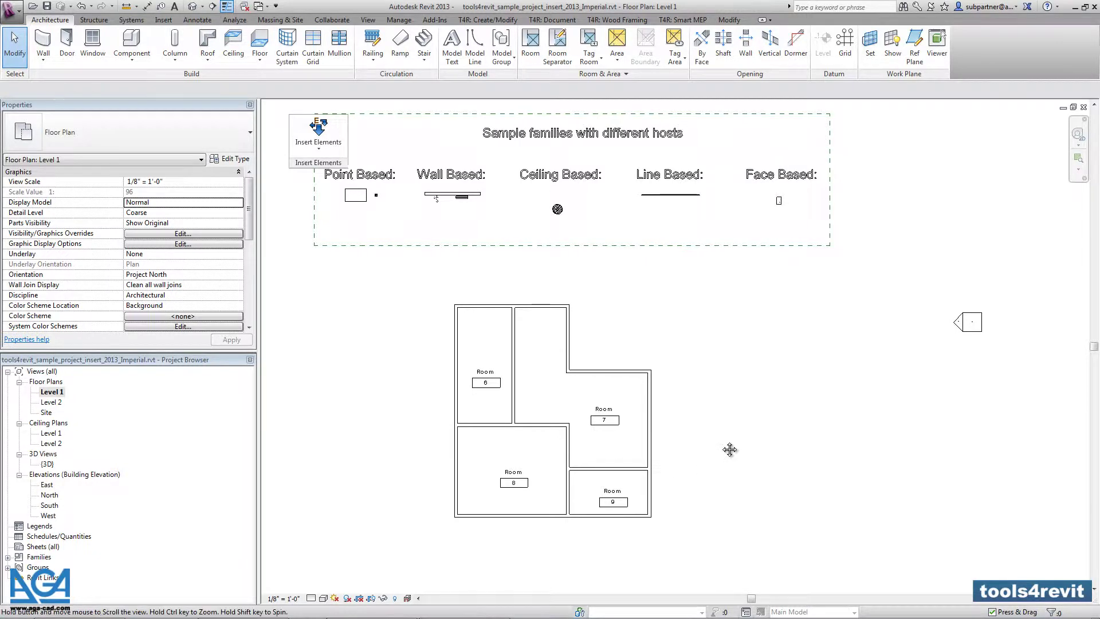
{"action": "middle_click_drag", "start_coordinate": [720, 454], "coordinate": [737, 437]}
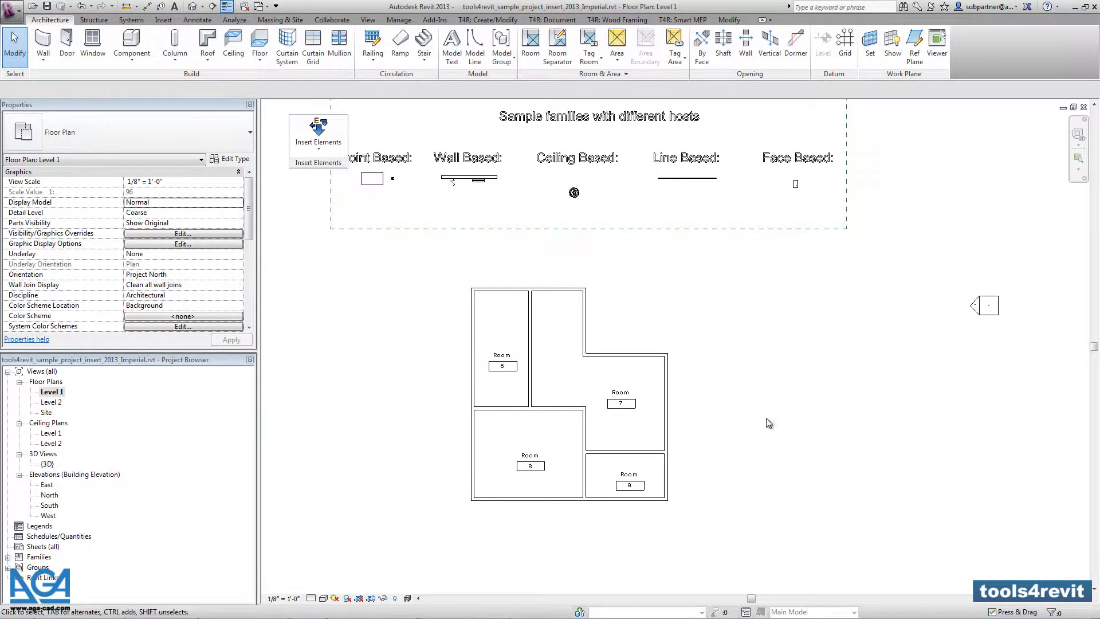
{"action": "middle_click_drag", "start_coordinate": [765, 370], "coordinate": [756, 381]}
{"action": "scroll", "coordinate": [548, 310], "scroll_direction": "down", "scroll_amount": 2}
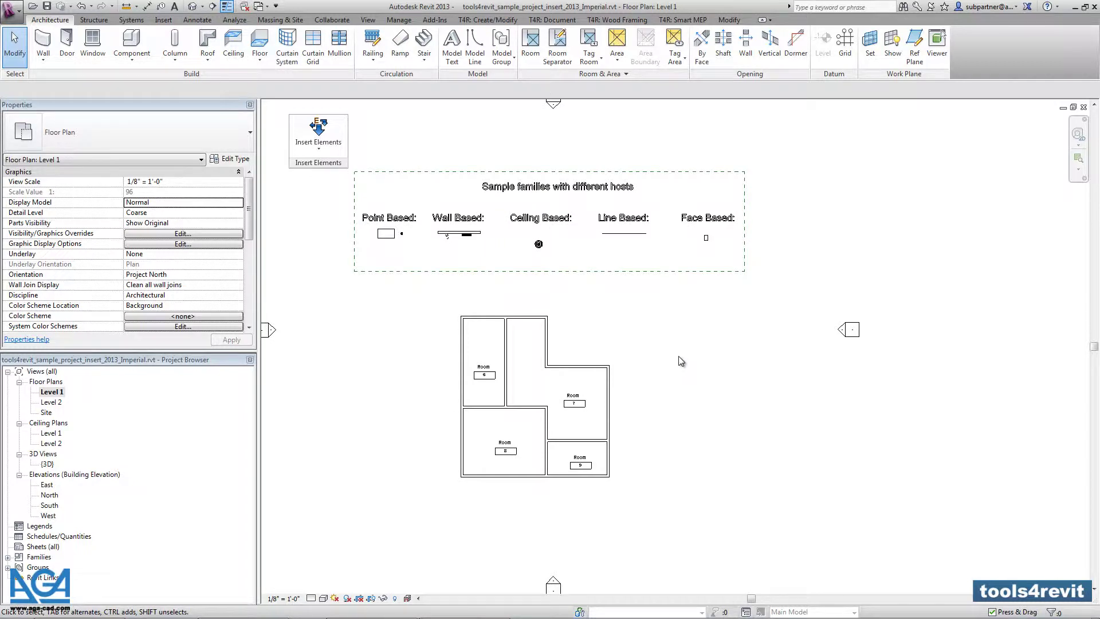
{"action": "middle_click_drag", "start_coordinate": [681, 378], "coordinate": [726, 363]}
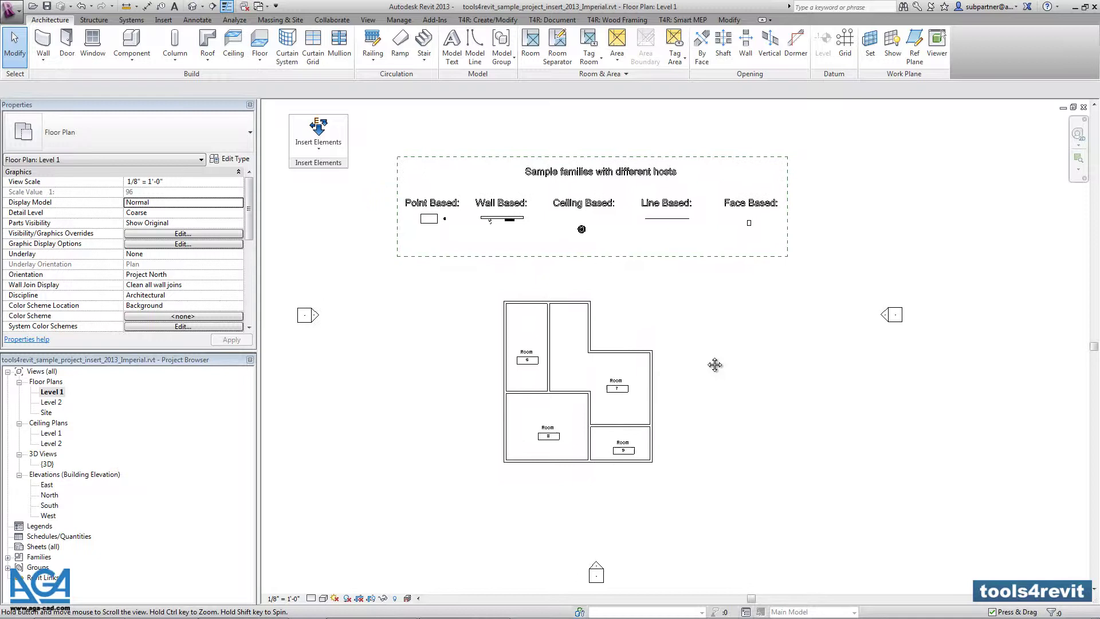
{"action": "left_click", "coordinate": [318, 141]}
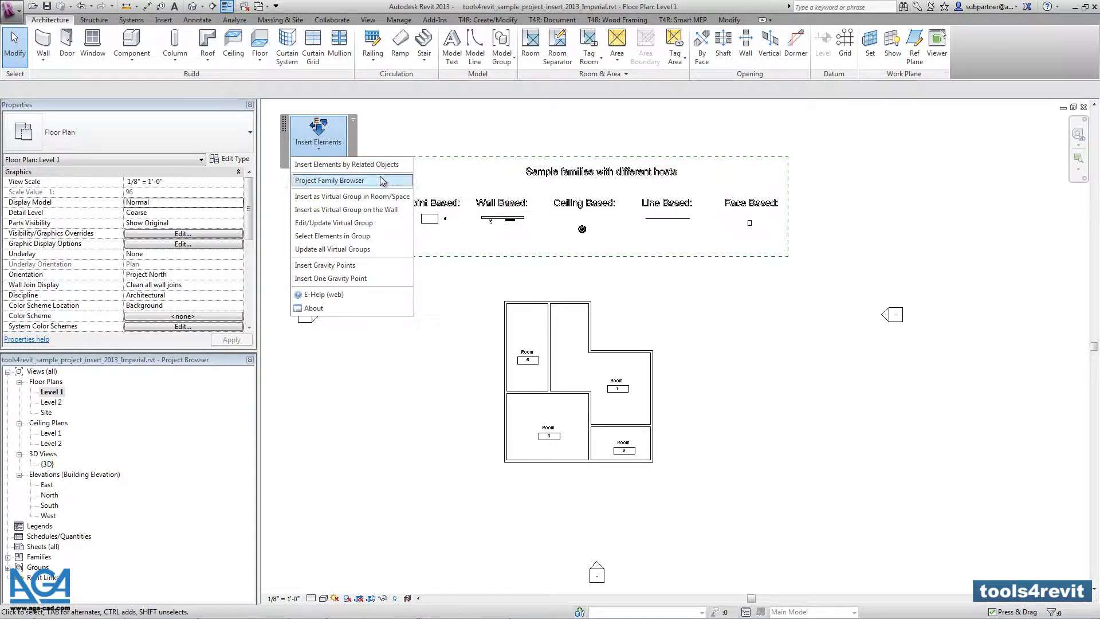
- Start Insert Elements by Related Objects and tick Rooms in the Select Categories dialog
{"action": "left_click", "coordinate": [359, 165]}
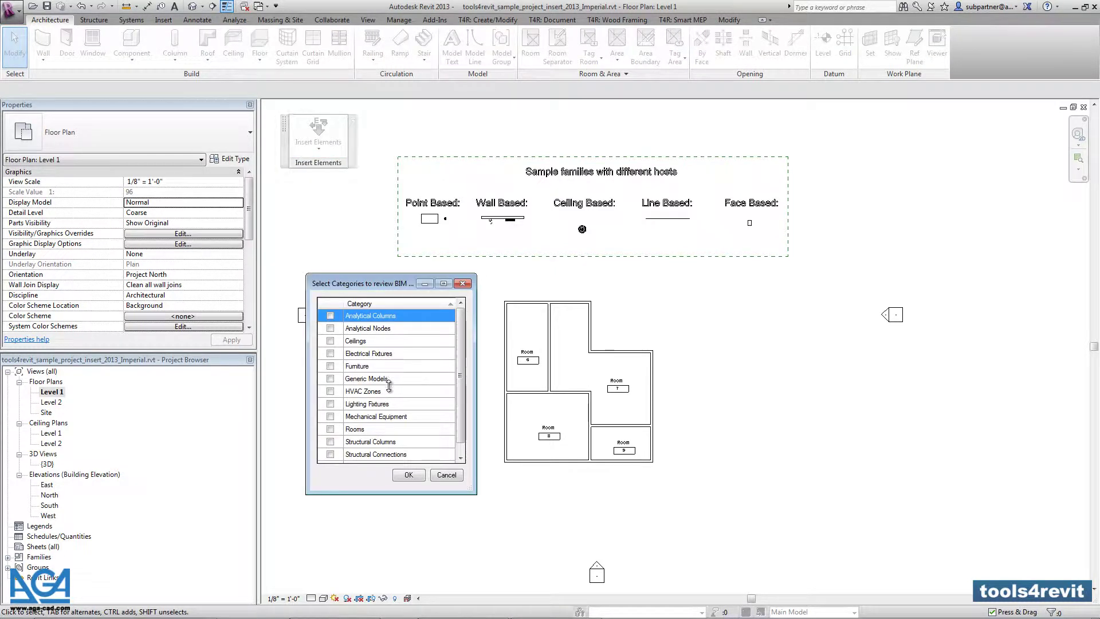
{"action": "left_click_drag", "start_coordinate": [463, 385], "coordinate": [459, 355]}
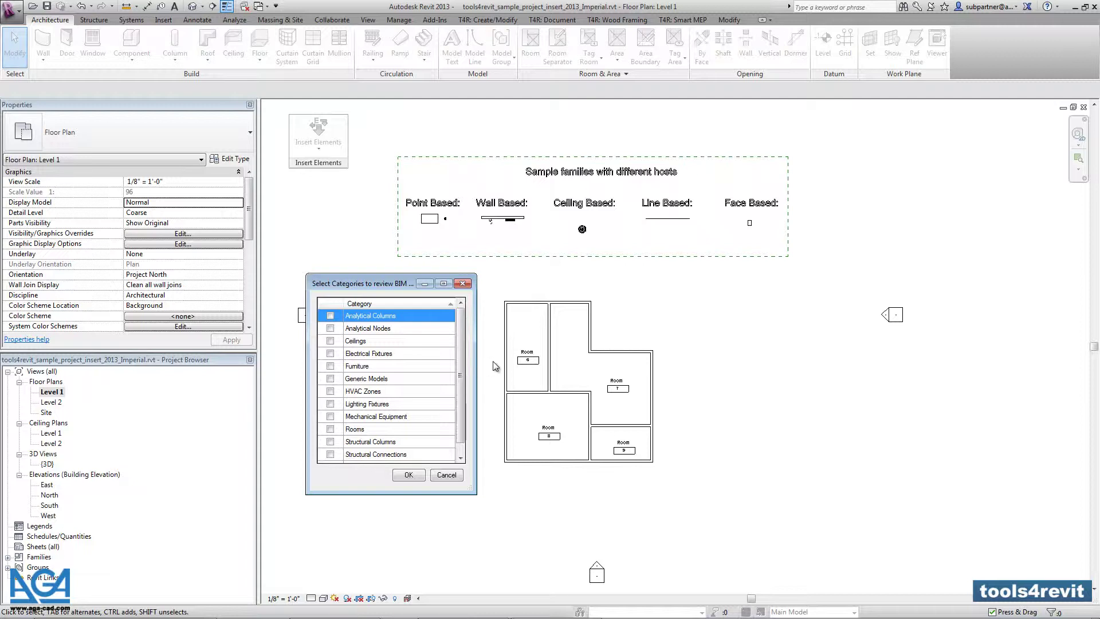
{"action": "left_click", "coordinate": [330, 429]}
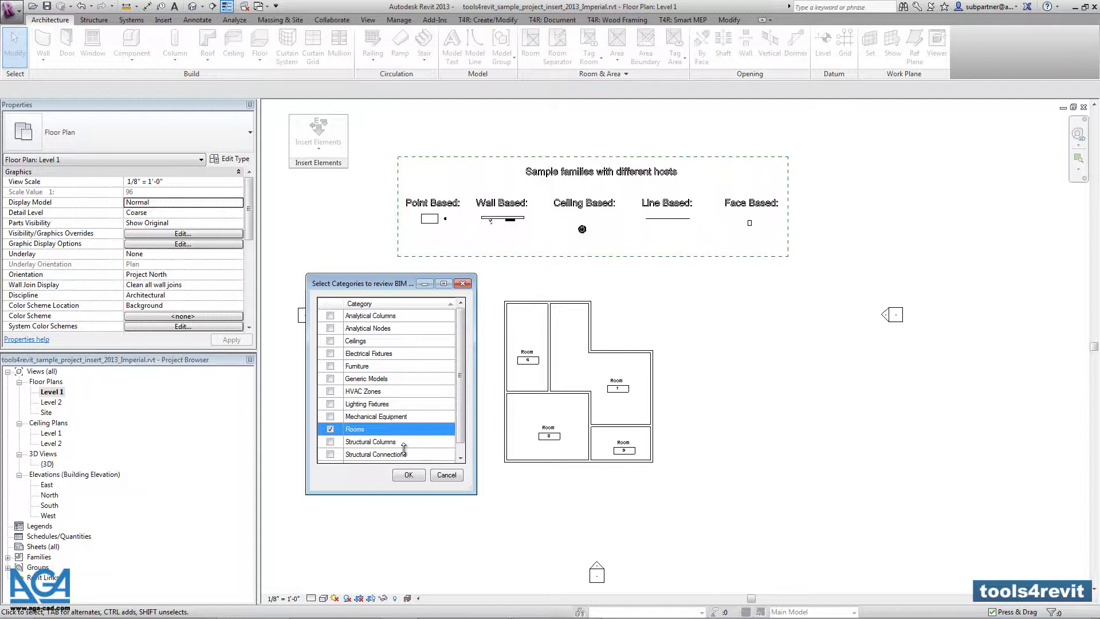
- Load the Level 1 room list, then move and shrink the Rooms dialog clear of the plan
{"action": "left_click", "coordinate": [412, 478]}
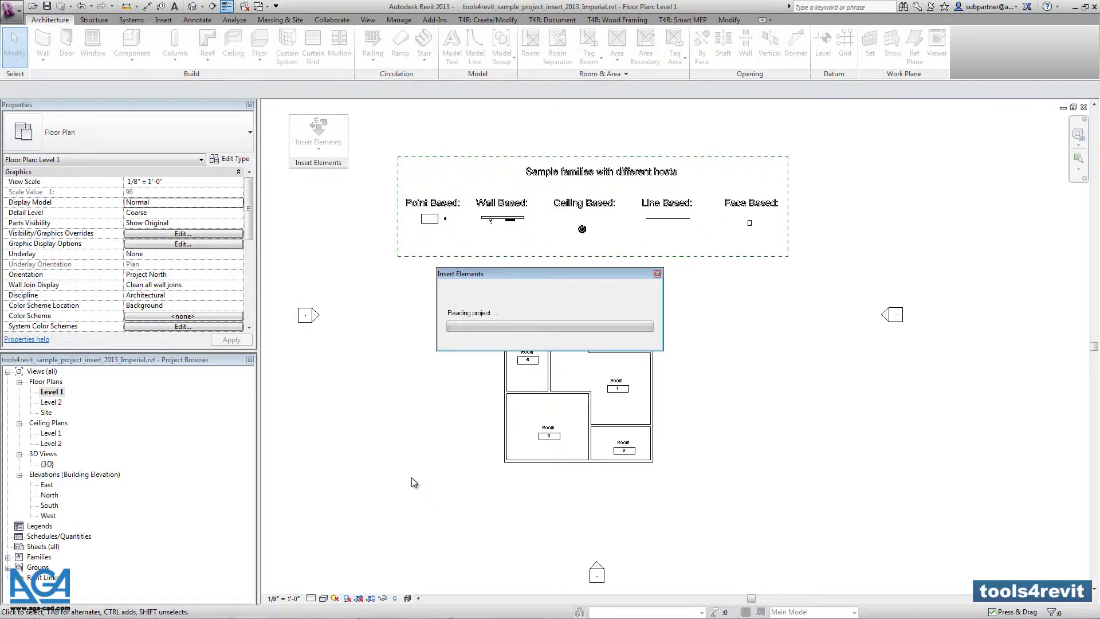
{"action": "left_click_drag", "start_coordinate": [477, 197], "coordinate": [561, 162]}
{"action": "left_click_drag", "start_coordinate": [916, 377], "coordinate": [630, 354]}
{"action": "left_click_drag", "start_coordinate": [472, 162], "coordinate": [687, 122]}
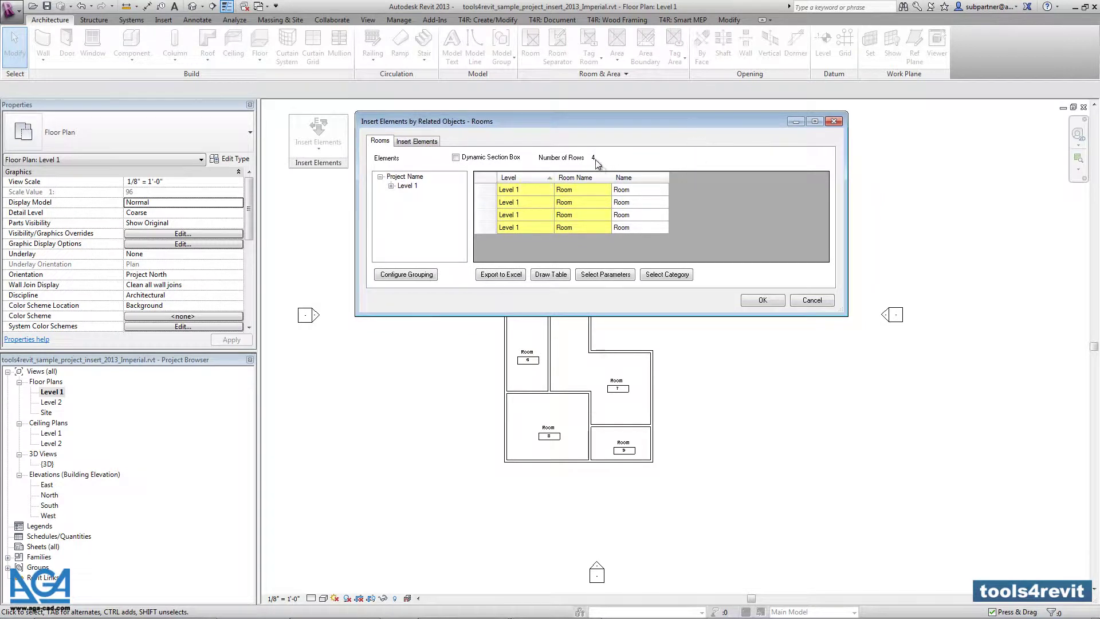
- Select grid rows to highlight Rooms 6–9 on the plan, individually and in groups
{"action": "left_click_drag", "start_coordinate": [630, 189], "coordinate": [647, 233]}
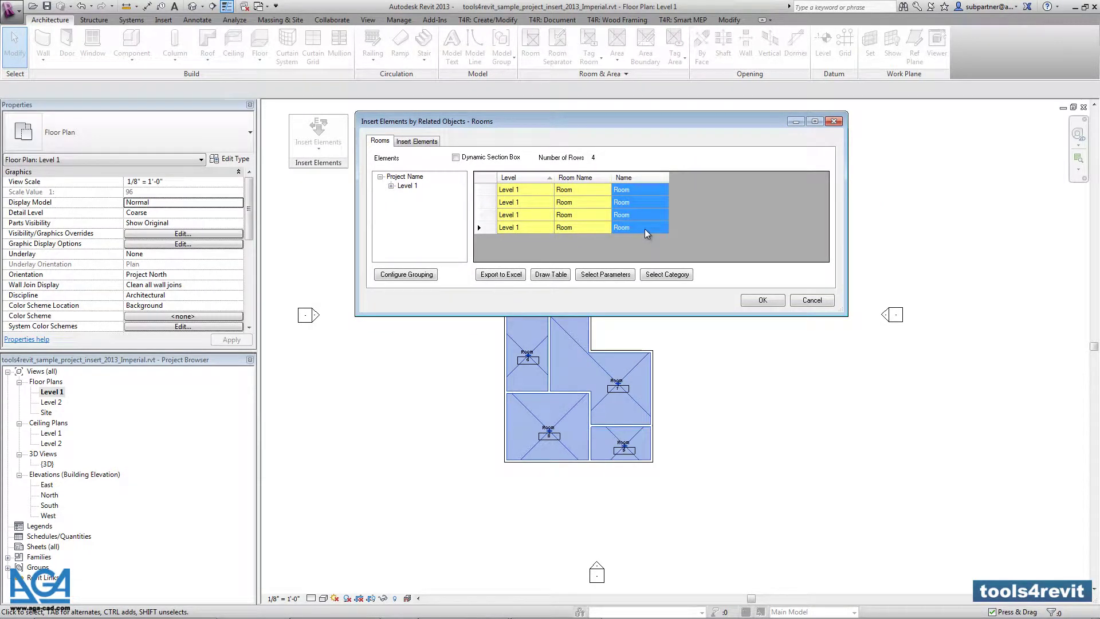
{"action": "left_click_drag", "start_coordinate": [637, 192], "coordinate": [646, 228]}
{"action": "left_click", "coordinate": [639, 193]}
{"action": "left_click", "coordinate": [640, 202]}
{"action": "left_click", "coordinate": [645, 227]}
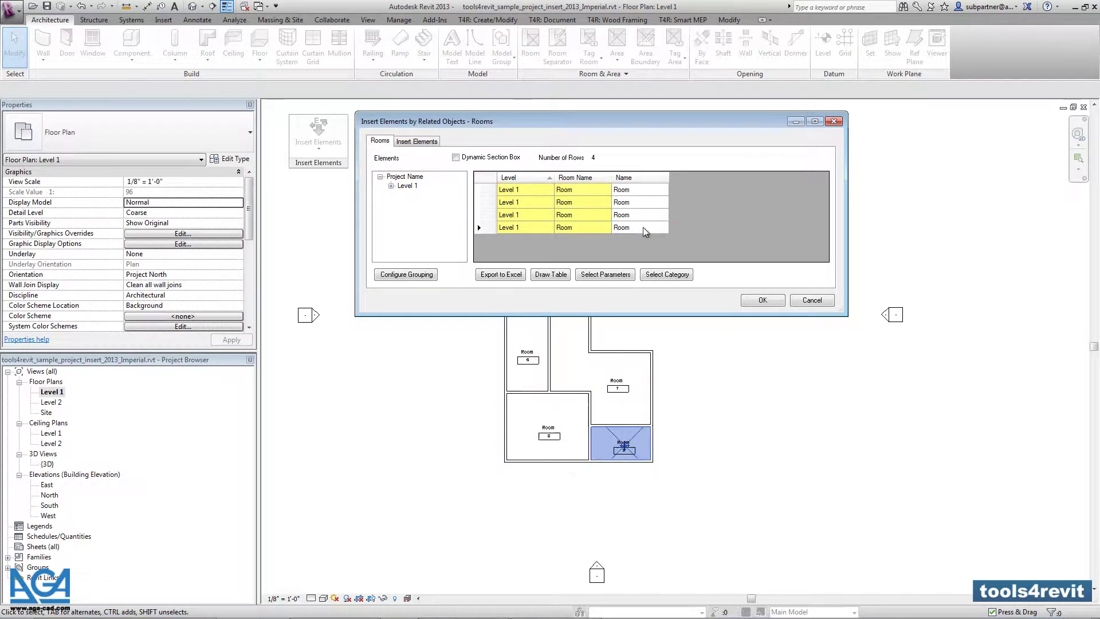
{"action": "left_click", "coordinate": [645, 215]}
{"action": "left_click", "coordinate": [639, 192]}
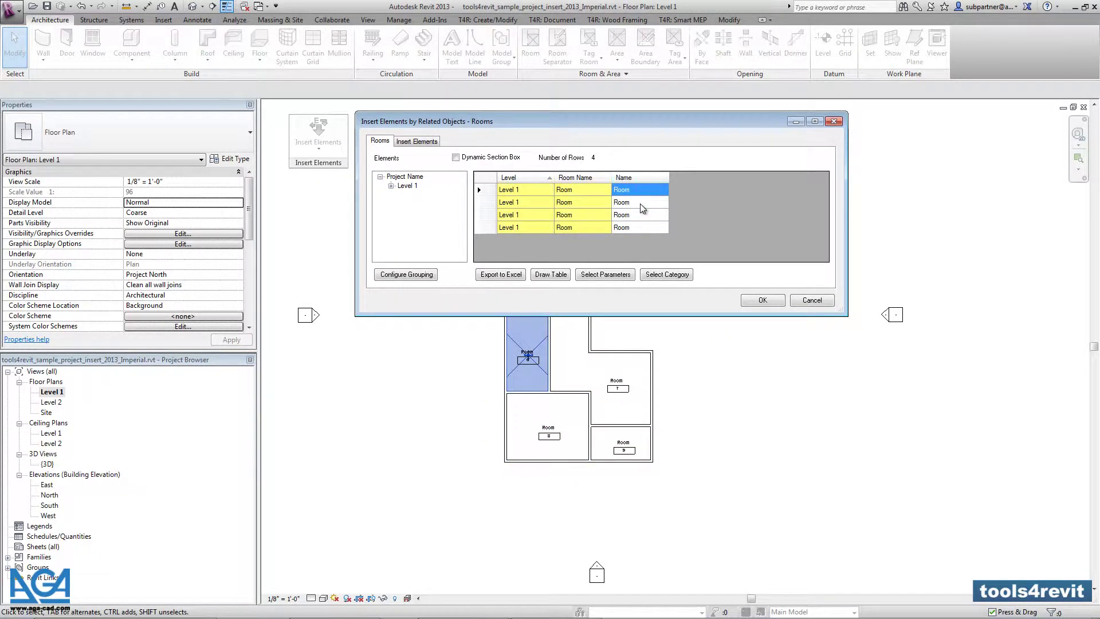
{"action": "left_click", "coordinate": [590, 202]}
{"action": "left_click", "coordinate": [586, 215]}
{"action": "left_click", "coordinate": [586, 228]}
{"action": "left_click", "coordinate": [585, 189]}
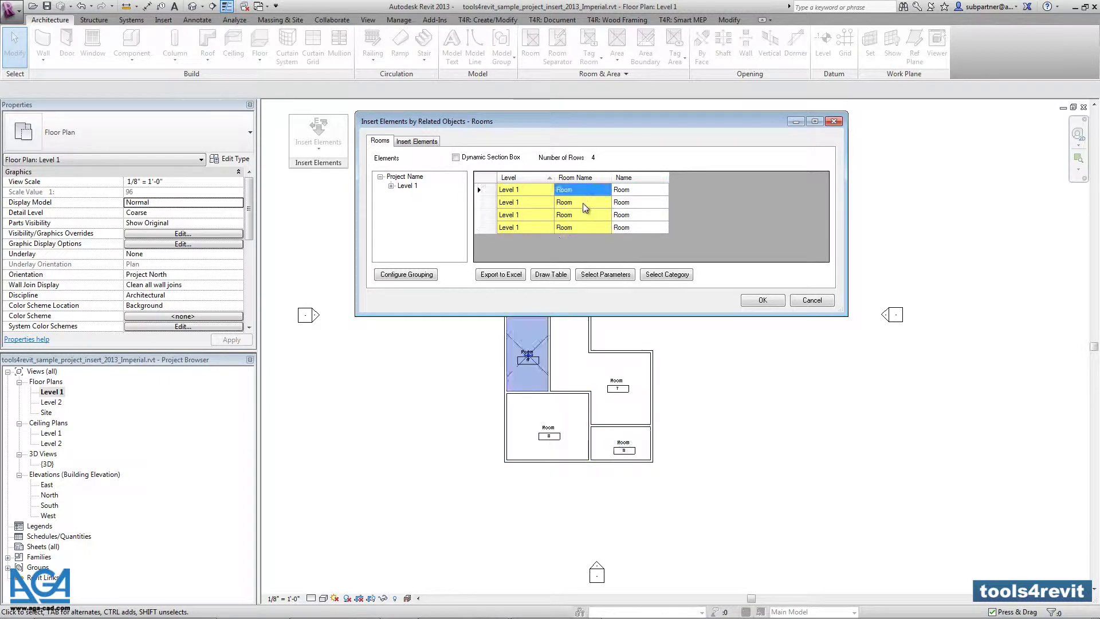
{"action": "left_click_drag", "start_coordinate": [586, 215], "coordinate": [595, 228]}
{"action": "left_click", "coordinate": [592, 191]}
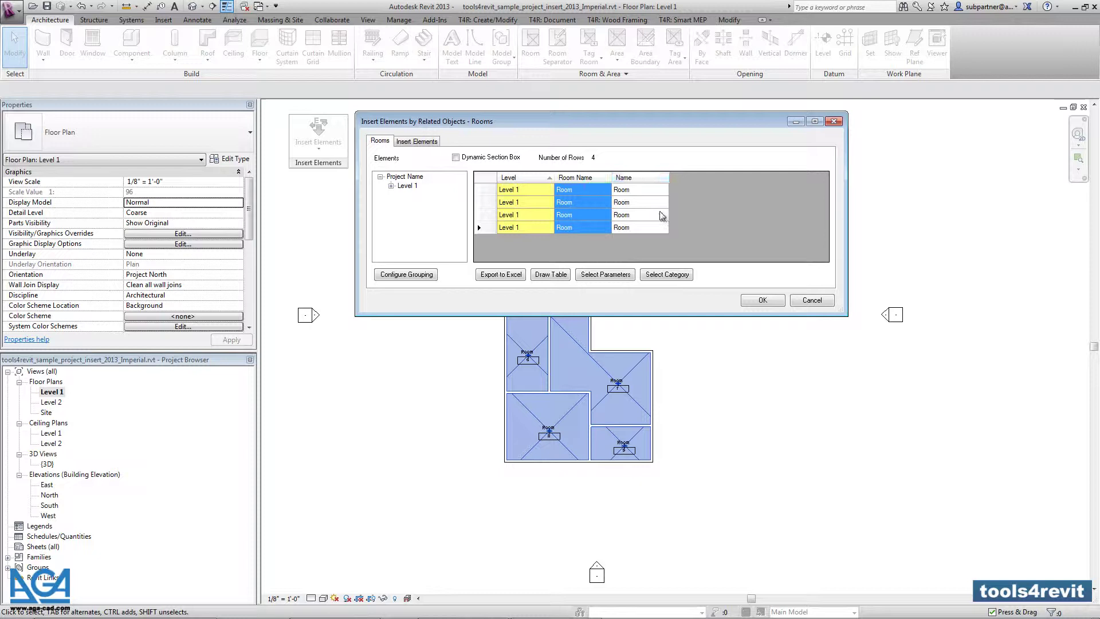
{"action": "left_click", "coordinate": [596, 228]}
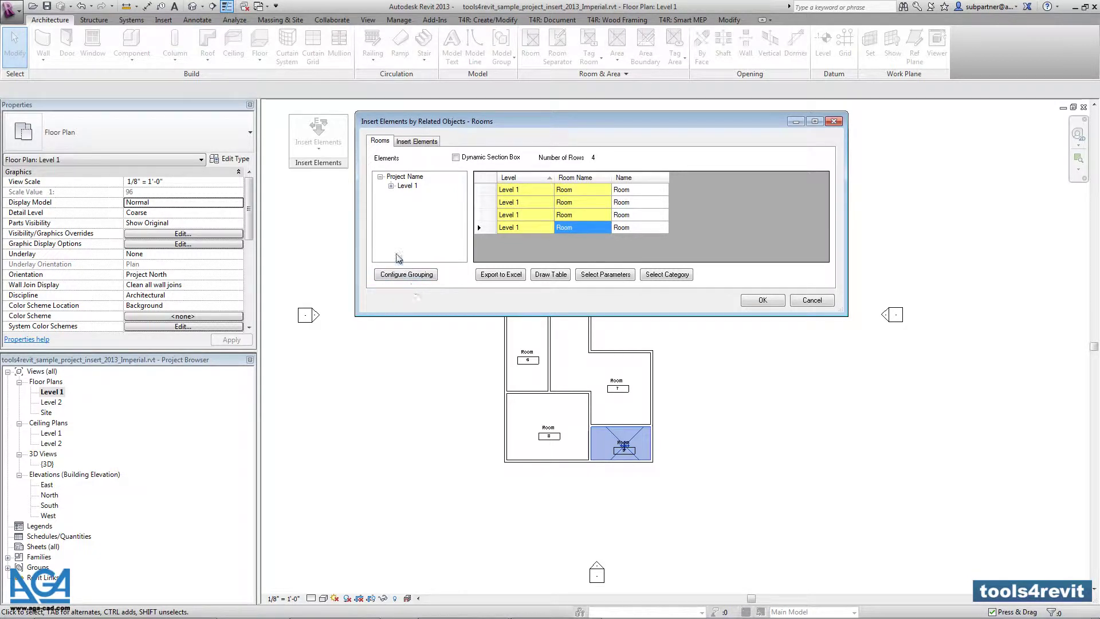
{"action": "left_click", "coordinate": [391, 186]}
{"action": "left_click_drag", "start_coordinate": [439, 315], "coordinate": [444, 359]}
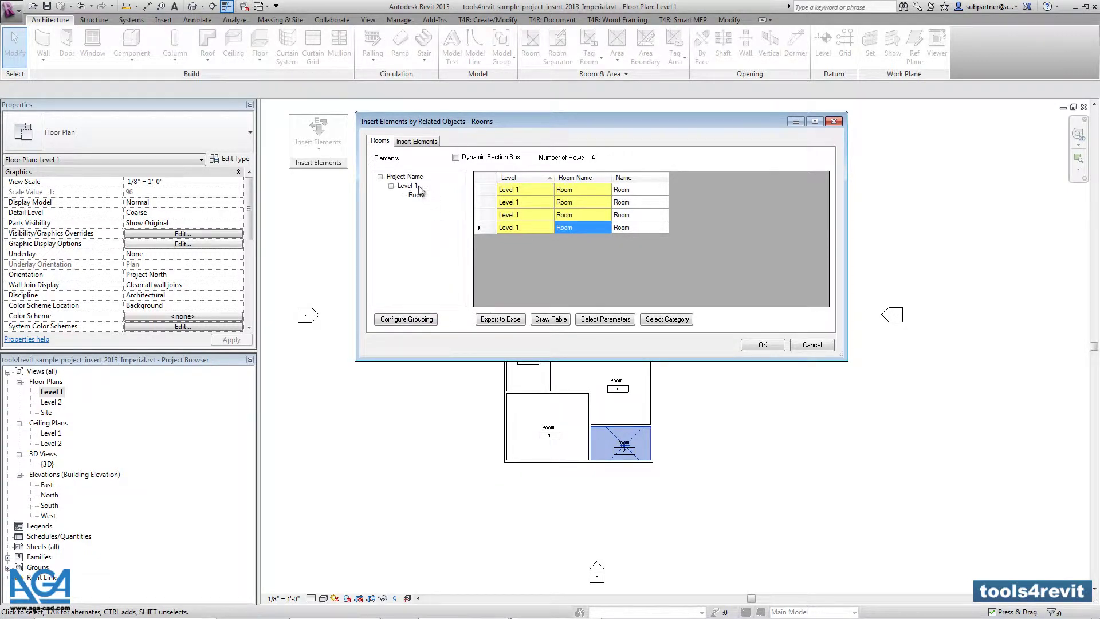
{"action": "left_click", "coordinate": [415, 321]}
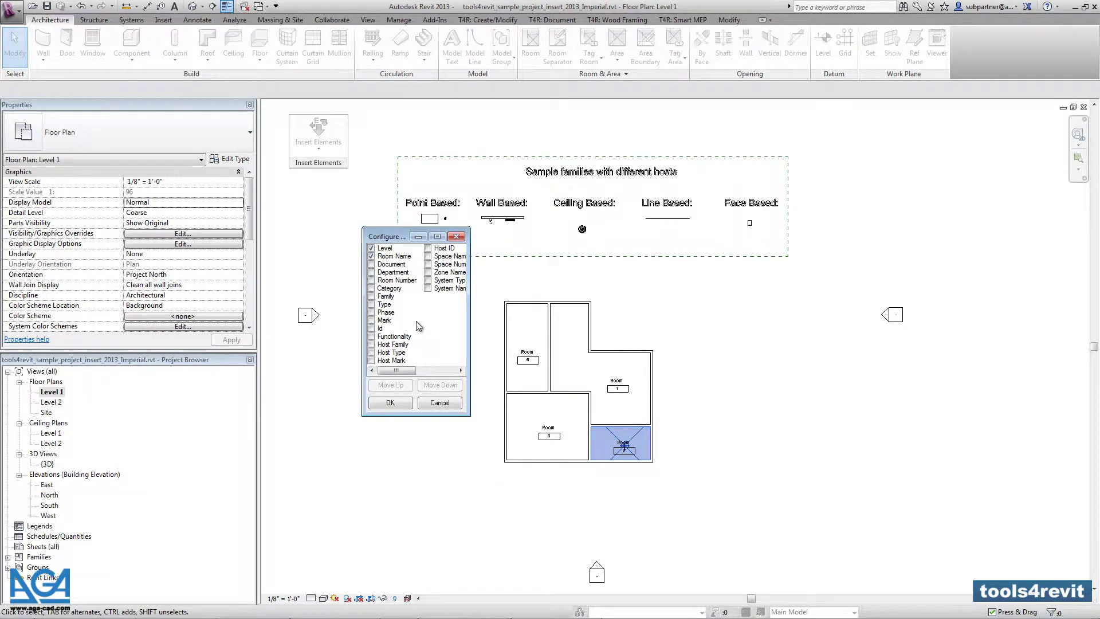
{"action": "left_click_drag", "start_coordinate": [395, 237], "coordinate": [407, 247]}
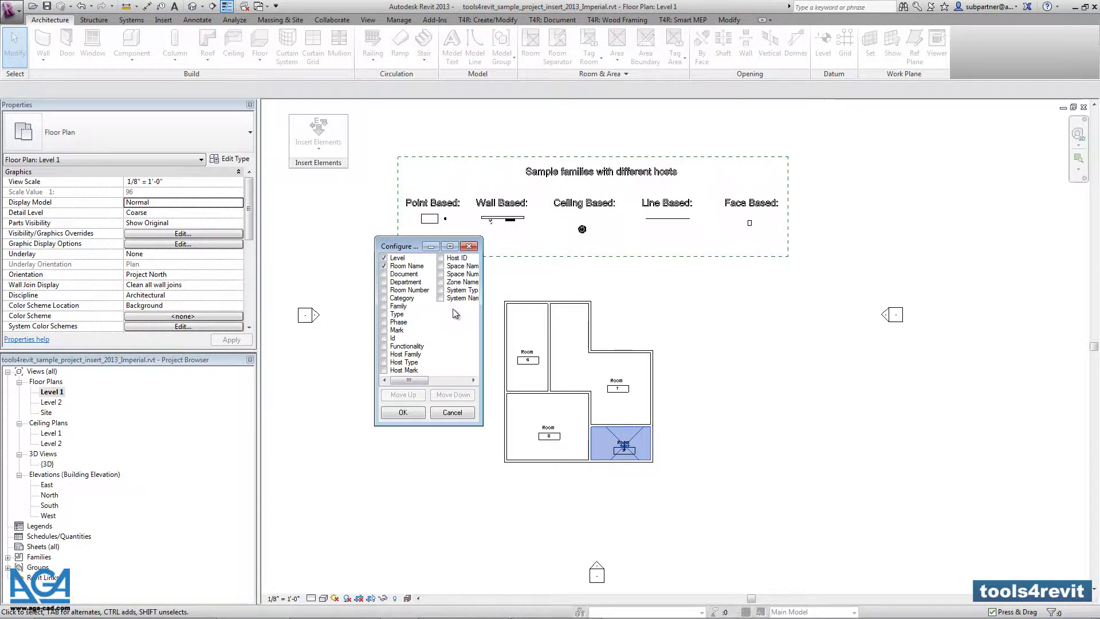
{"action": "left_click", "coordinate": [403, 412]}
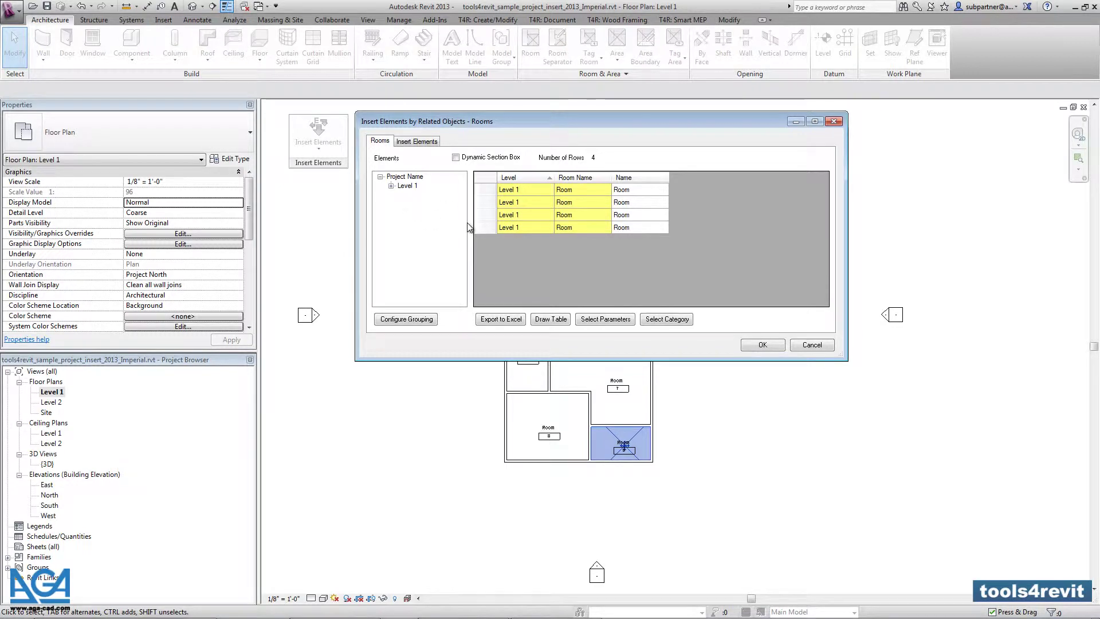
- Add Area, Perimeter and Number after Name as listed room parameters and apply them
{"action": "left_click", "coordinate": [391, 187]}
{"action": "left_click", "coordinate": [605, 319]}
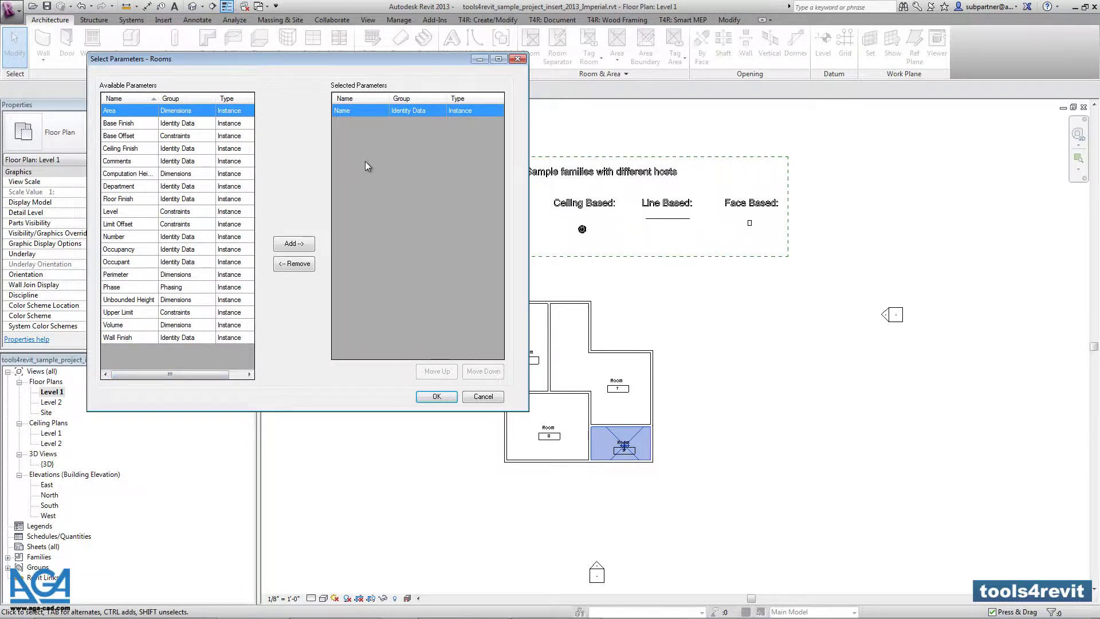
{"action": "left_click", "coordinate": [303, 250]}
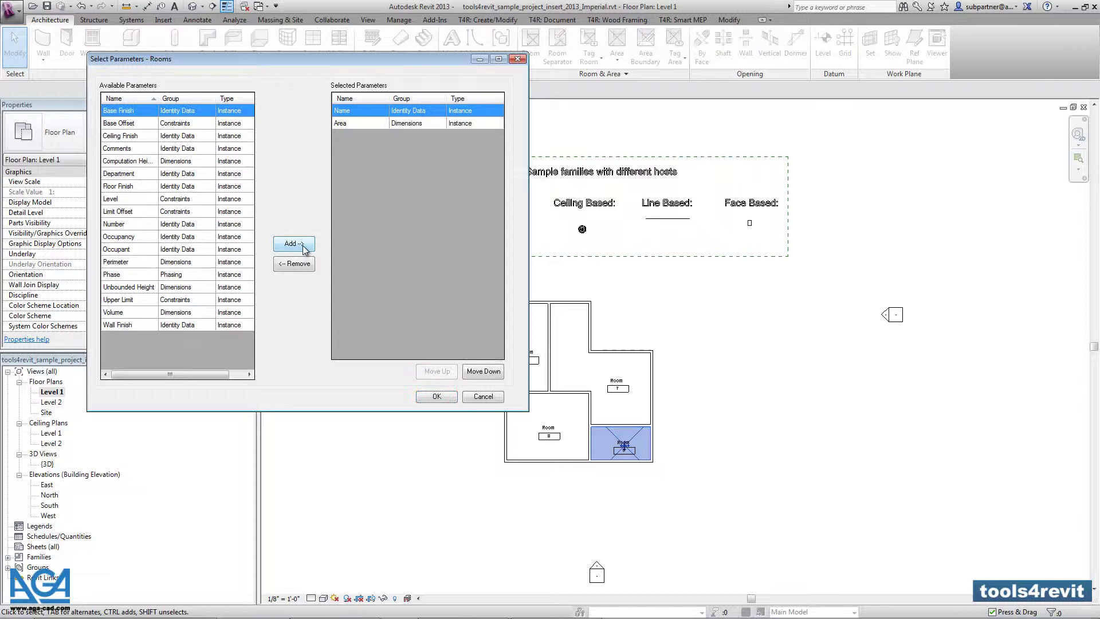
{"action": "left_click", "coordinate": [136, 263]}
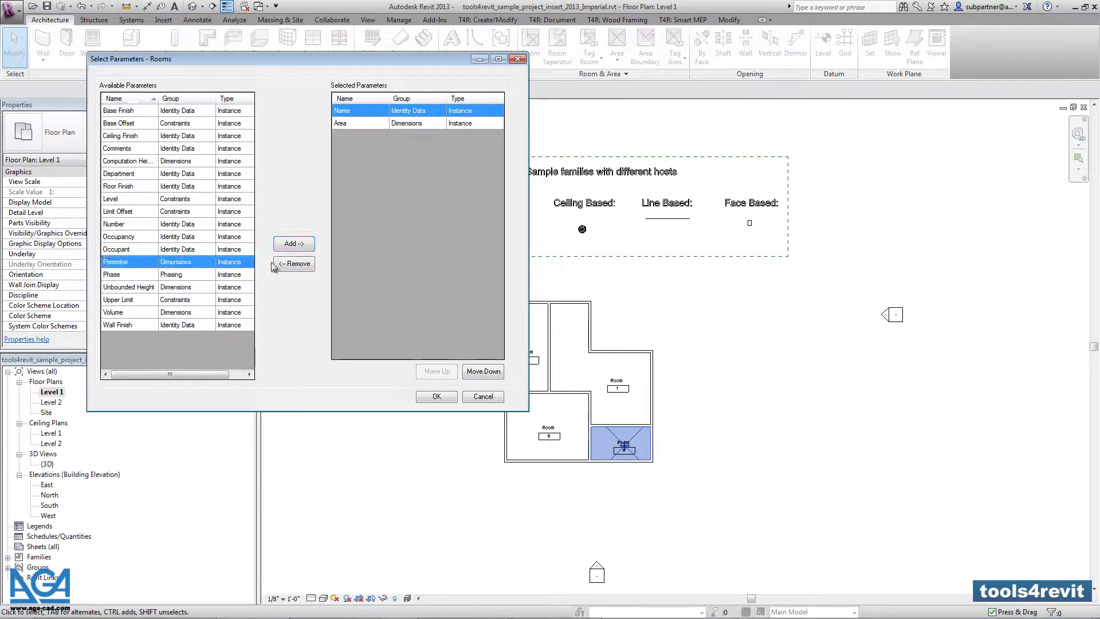
{"action": "left_click", "coordinate": [294, 244]}
{"action": "left_click", "coordinate": [133, 225]}
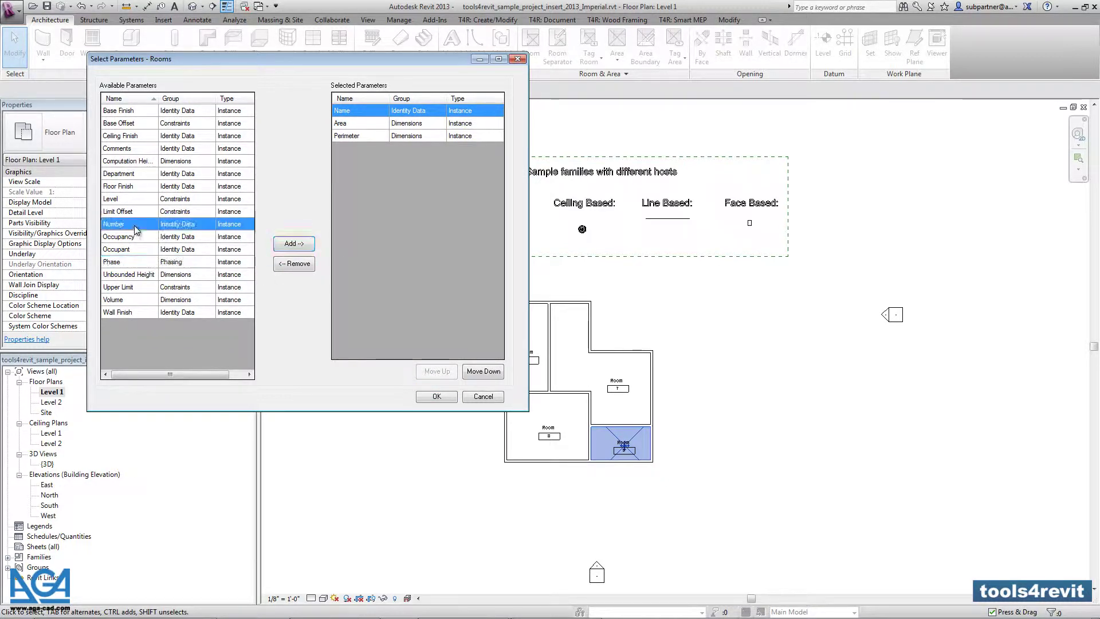
{"action": "left_click", "coordinate": [303, 244]}
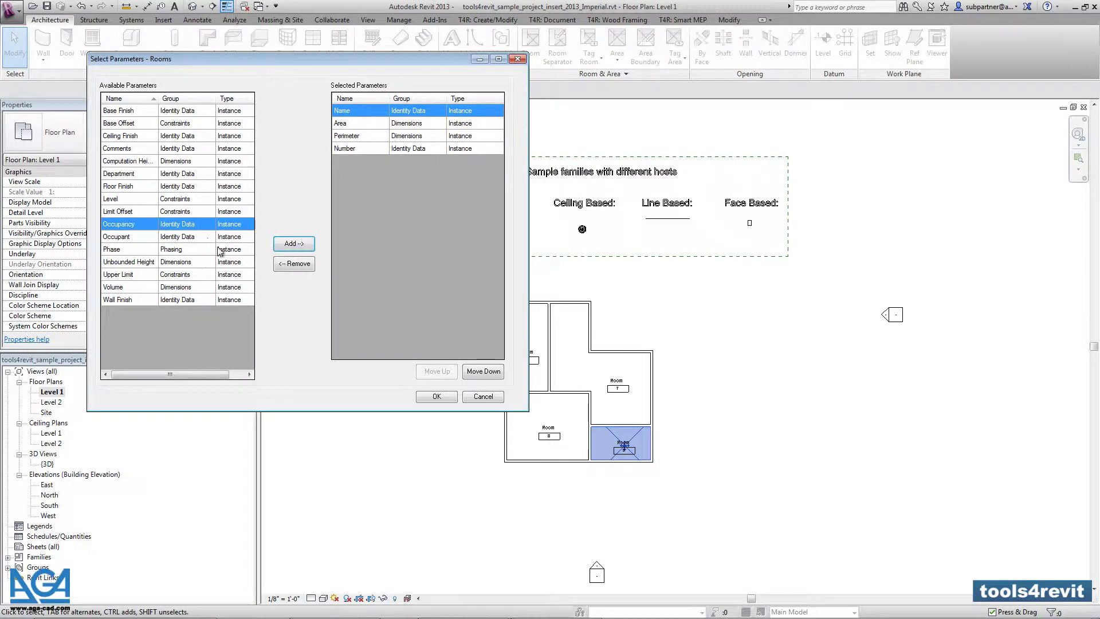
{"action": "left_click", "coordinate": [436, 397]}
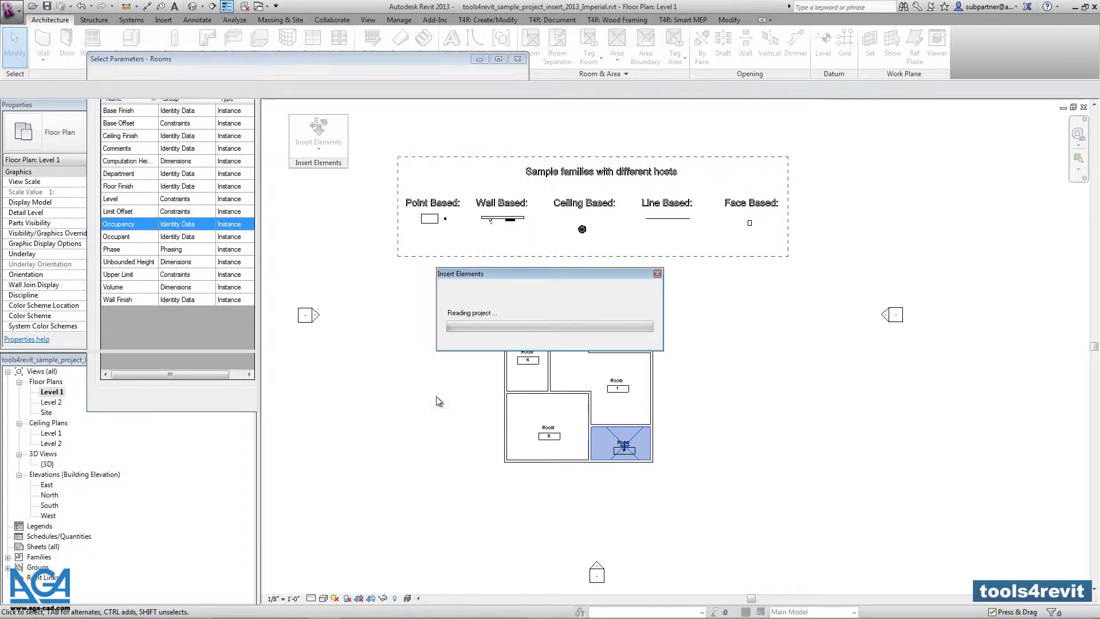
- Widen and reposition the room list, then filter it by Number cells 8 and 9
{"action": "left_click_drag", "start_coordinate": [846, 286], "coordinate": [887, 286]}
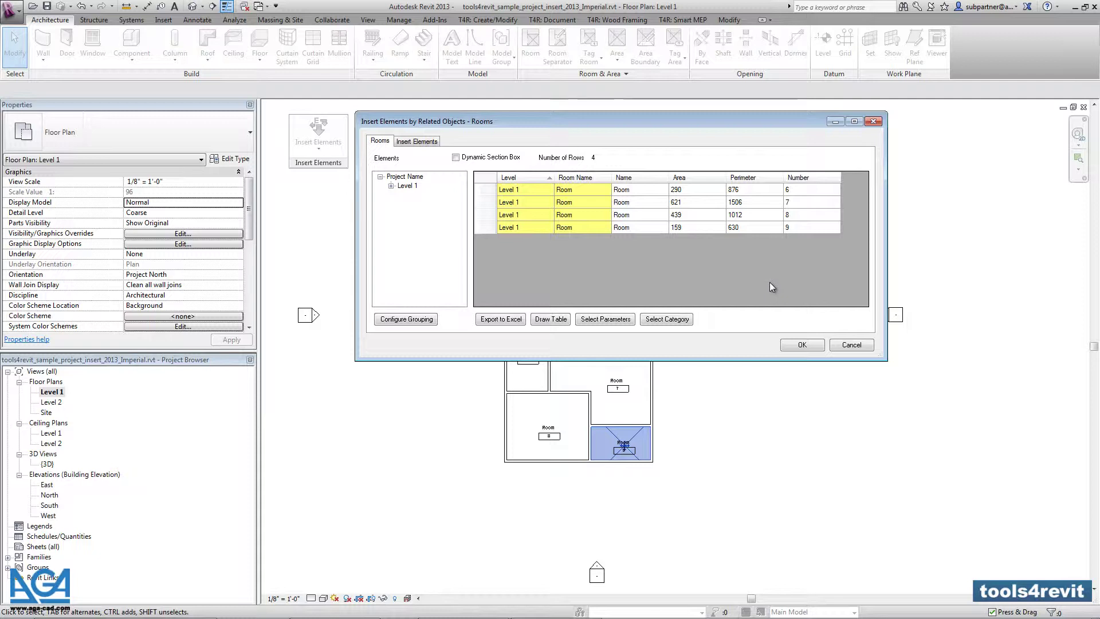
{"action": "left_click_drag", "start_coordinate": [732, 357], "coordinate": [733, 316]}
{"action": "left_click_drag", "start_coordinate": [727, 121], "coordinate": [750, 134]}
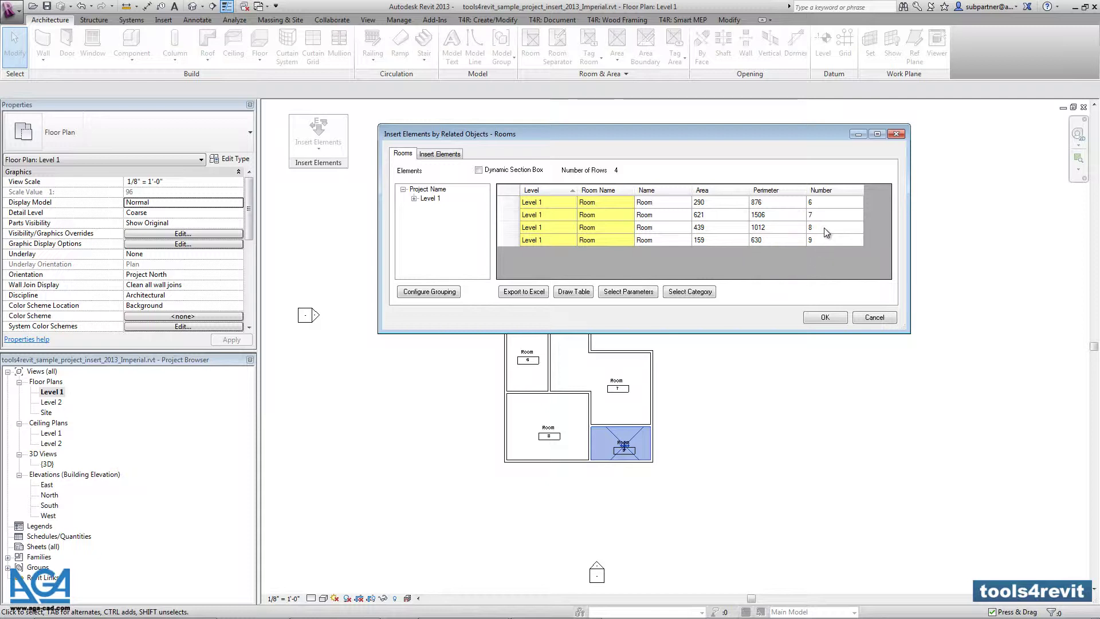
{"action": "left_click_drag", "start_coordinate": [827, 228], "coordinate": [829, 241]}
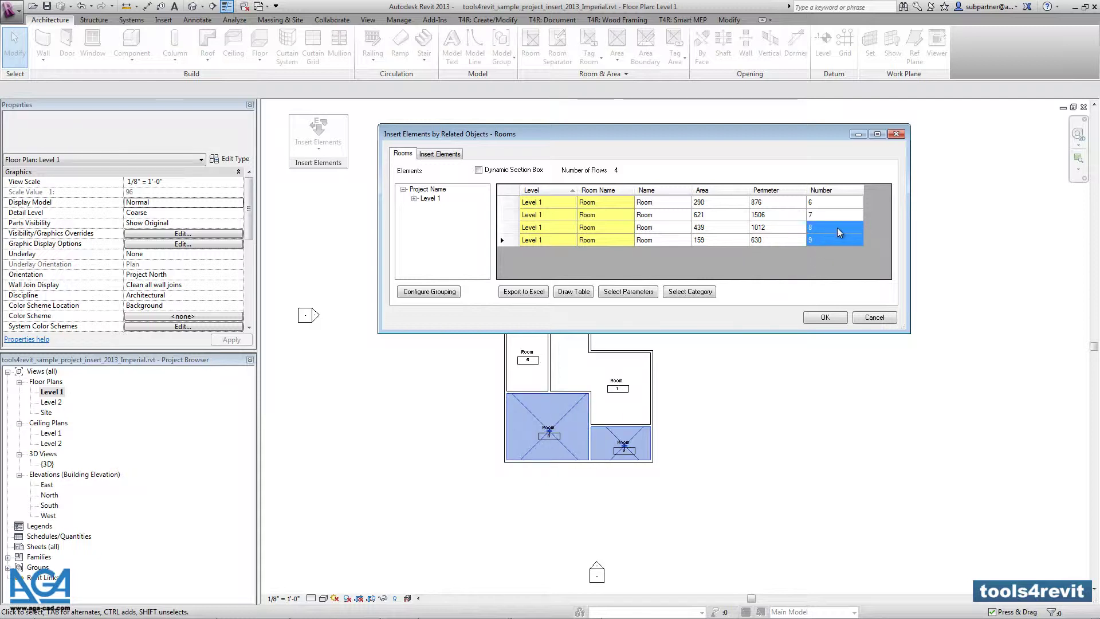
{"action": "right_click", "coordinate": [838, 227]}
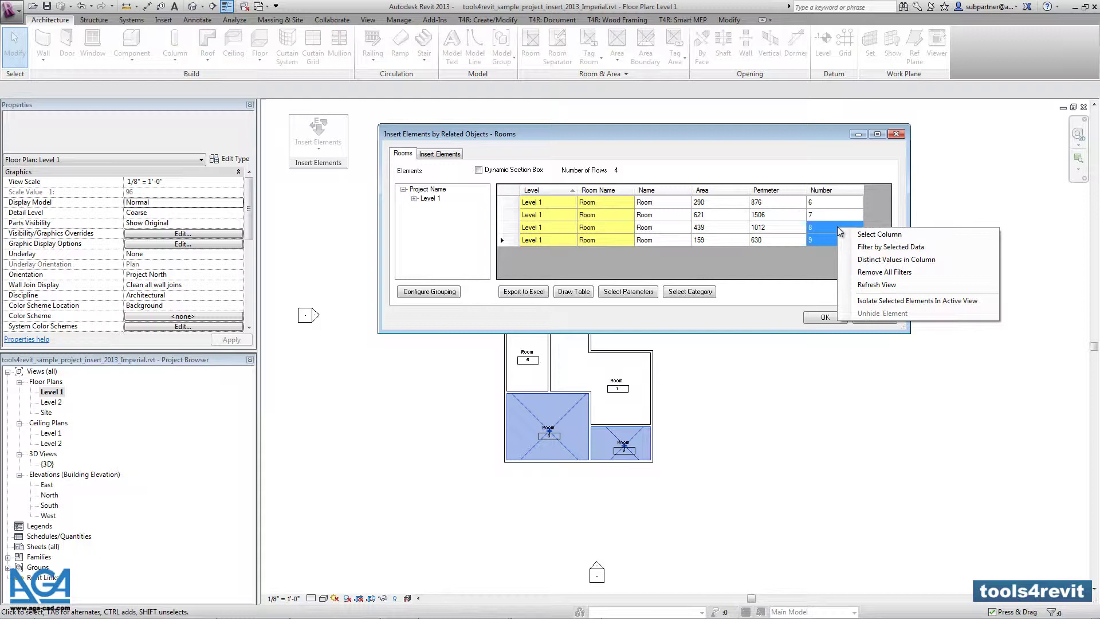
{"action": "left_click", "coordinate": [879, 247]}
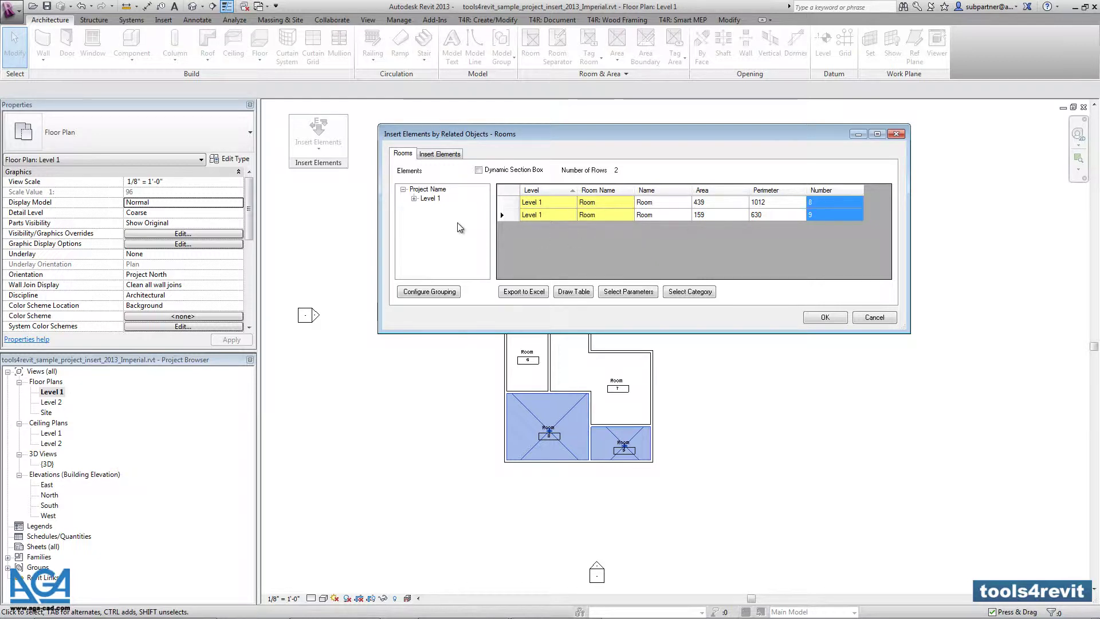
- Show all Level 1 rooms again, check room 7's filter options, then switch to Insert Elements
{"action": "left_click", "coordinate": [430, 198]}
{"action": "left_click", "coordinate": [428, 190]}
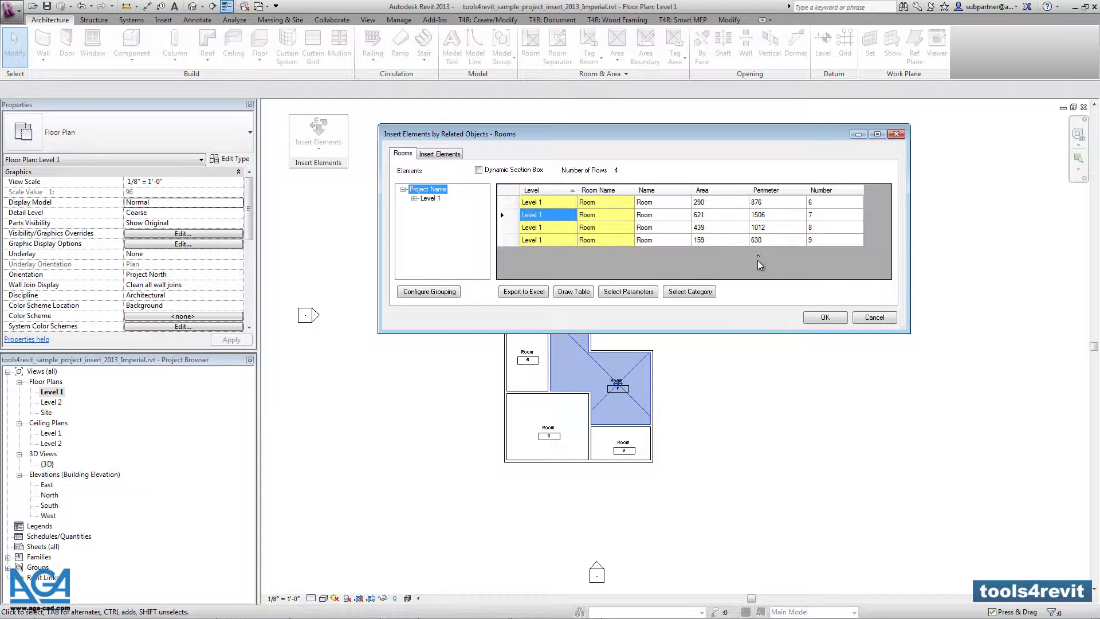
{"action": "left_click", "coordinate": [725, 215]}
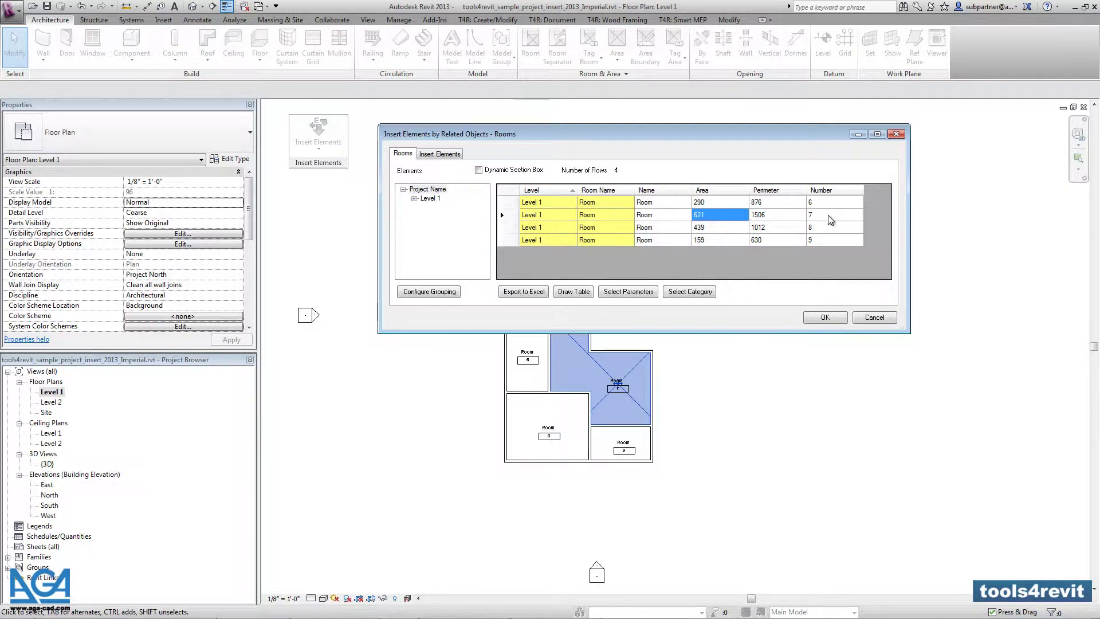
{"action": "left_click", "coordinate": [825, 216]}
{"action": "right_click", "coordinate": [823, 218]}
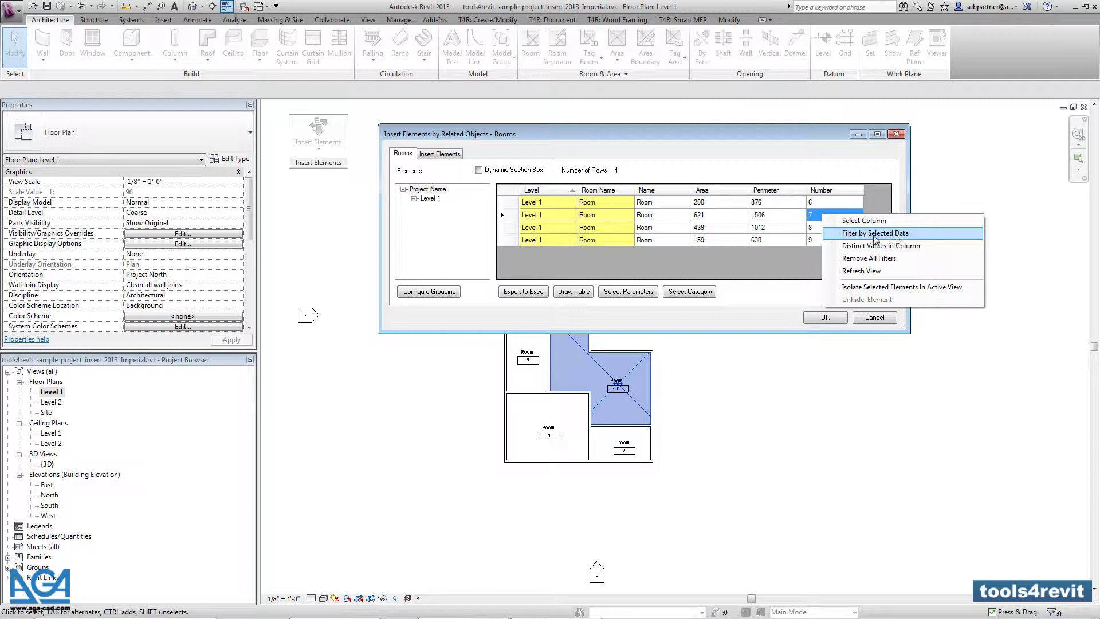
{"action": "left_click", "coordinate": [768, 268]}
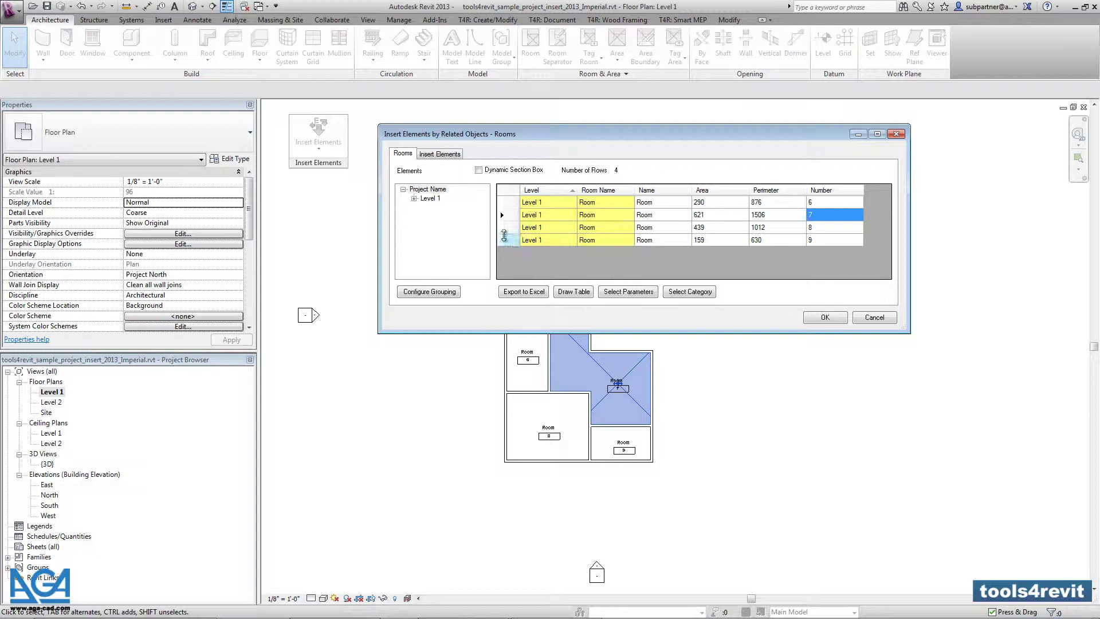
{"action": "left_click", "coordinate": [442, 155]}
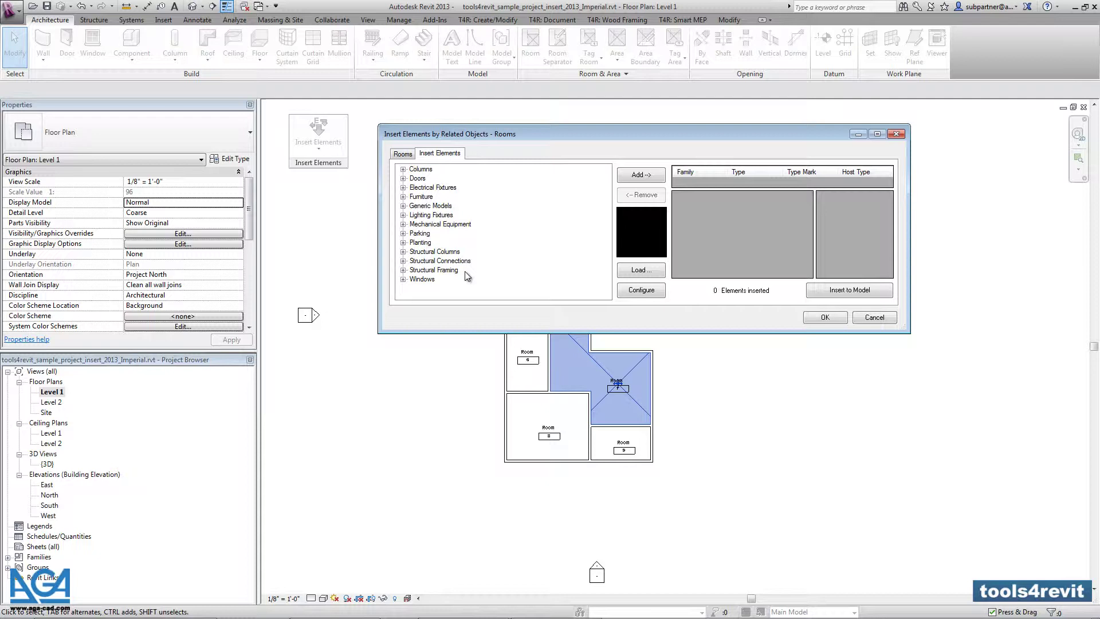
- Add the Furniture > Table - Rectangular 32" x 55" type to the insert list
{"action": "left_click_drag", "start_coordinate": [573, 132], "coordinate": [435, 157]}
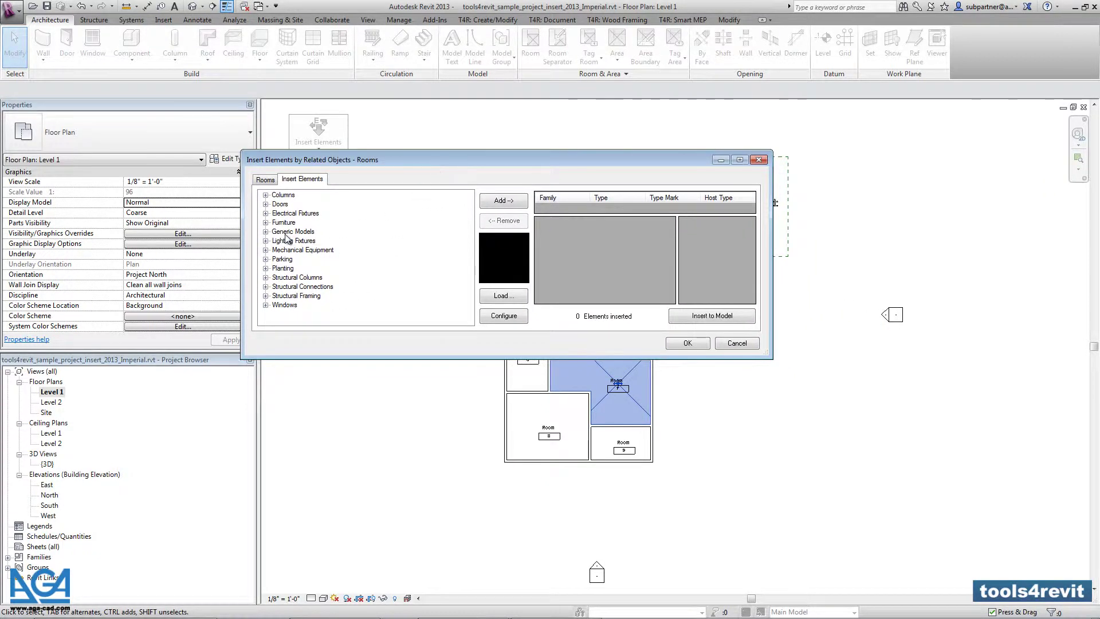
{"action": "left_click", "coordinate": [265, 224]}
{"action": "left_click", "coordinate": [277, 232]}
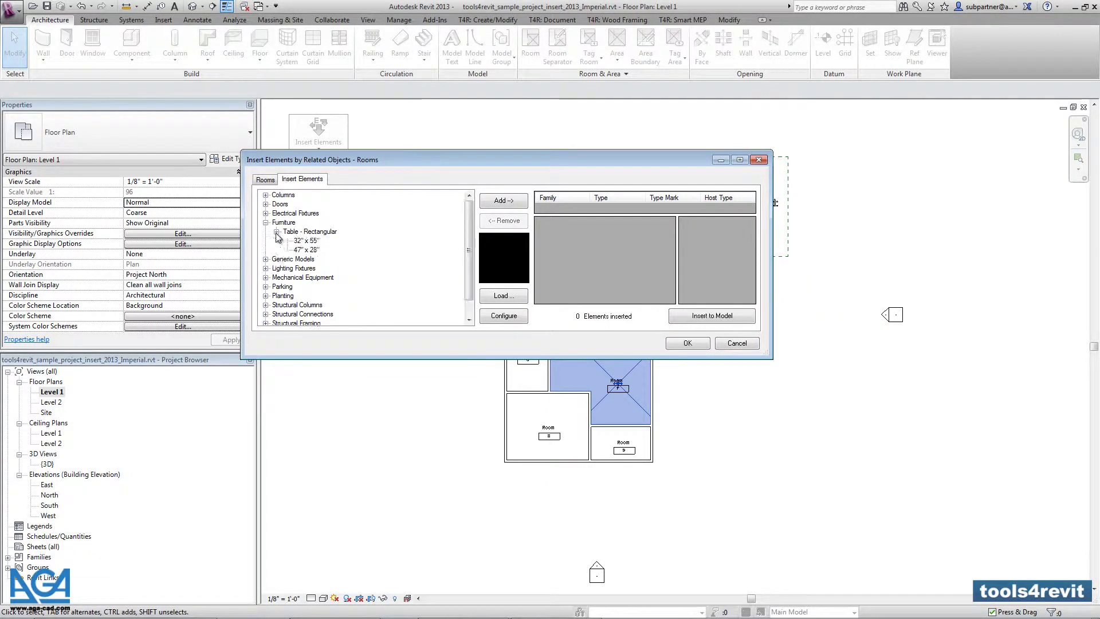
{"action": "left_click", "coordinate": [306, 241]}
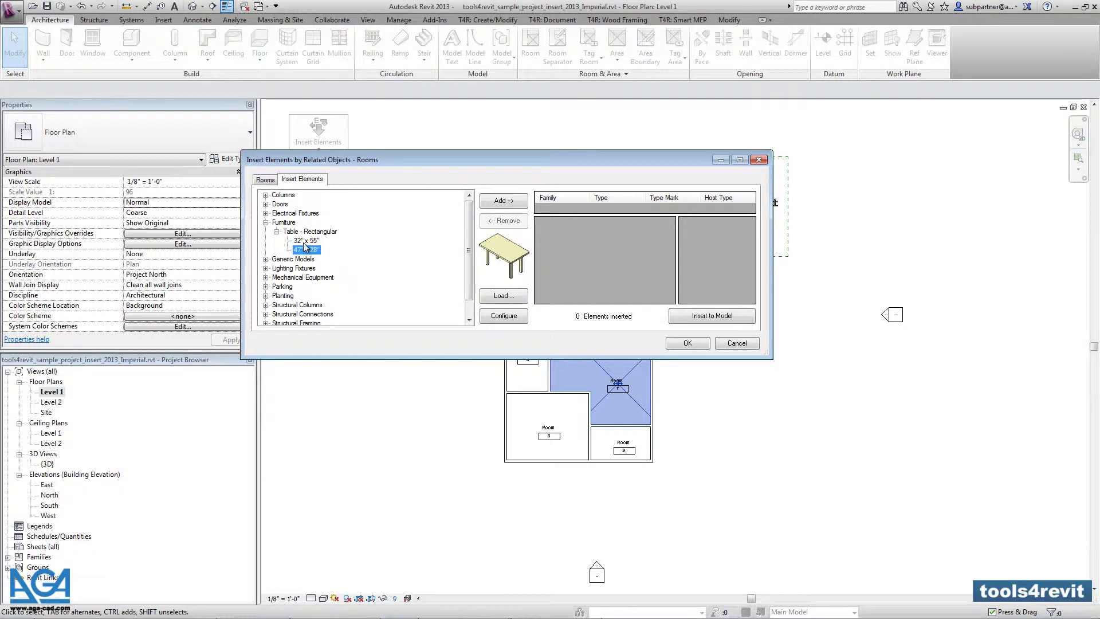
{"action": "left_click", "coordinate": [500, 201]}
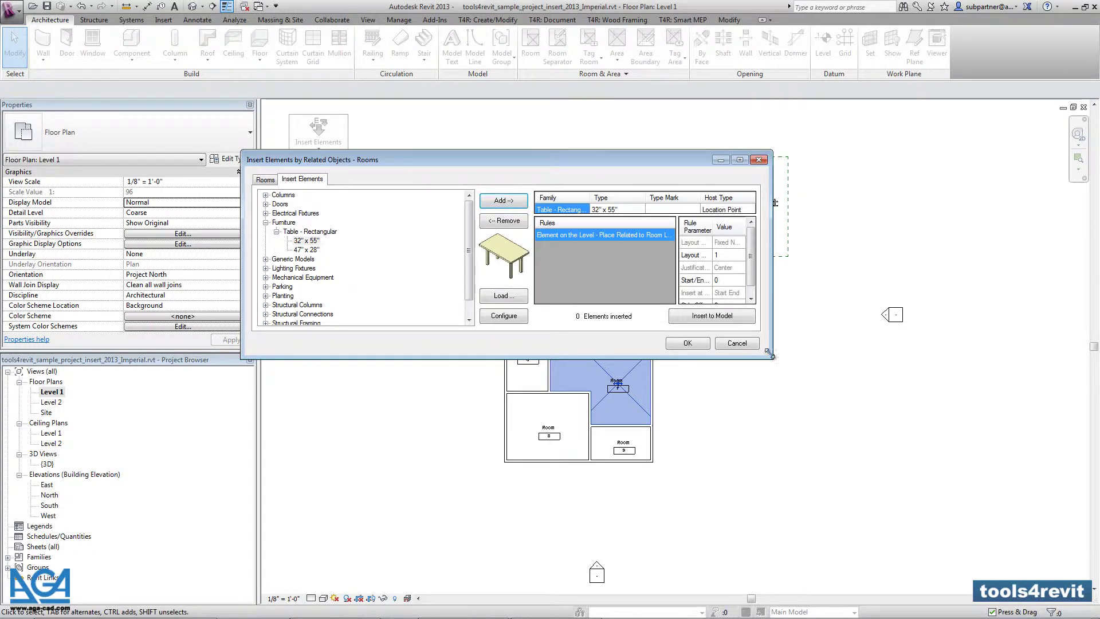
- Enlarge and move the dialog, check the Location Point host type, and reselect the table
{"action": "left_click_drag", "start_coordinate": [770, 354], "coordinate": [947, 397]}
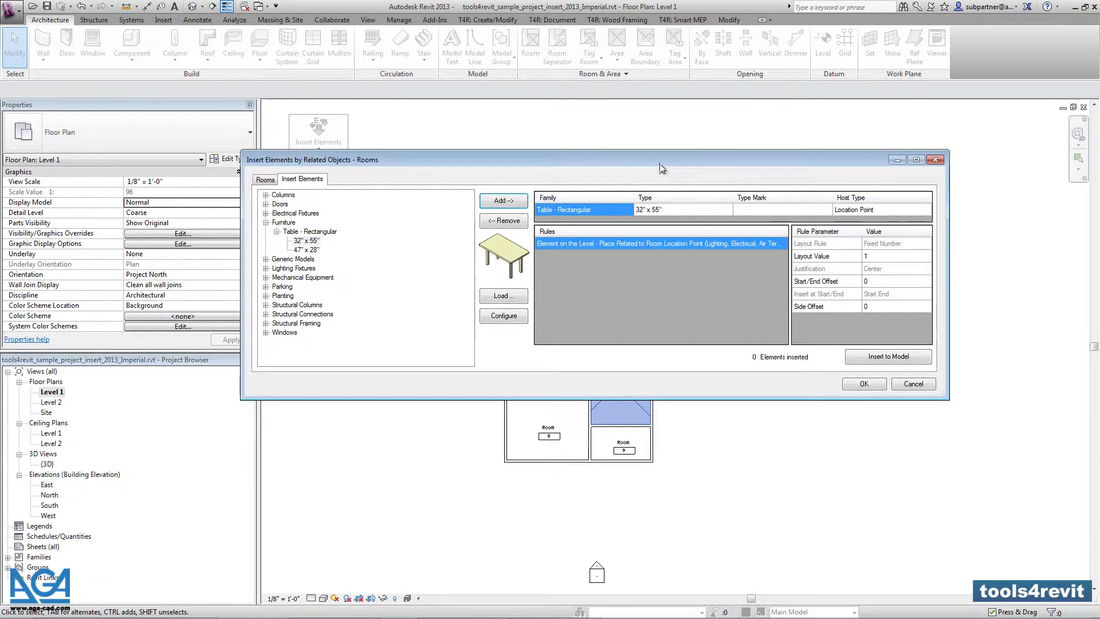
{"action": "mouse_move", "coordinate": [662, 168]}
{"action": "left_mouse_down"}
{"action": "mouse_move", "coordinate": [613, 165]}
{"action": "mouse_move", "coordinate": [487, 327]}
{"action": "mouse_move", "coordinate": [483, 258]}
{"action": "left_mouse_up"}
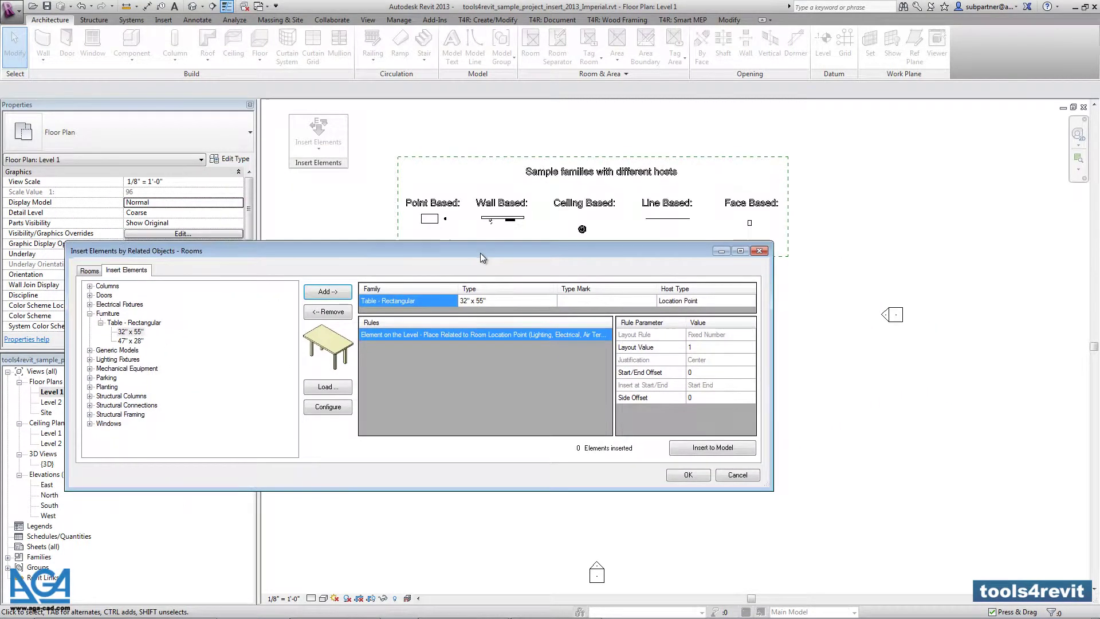
{"action": "left_click", "coordinate": [698, 303]}
{"action": "left_click", "coordinate": [432, 302]}
- Insert the tables into the model, confirm with OK, and clear the room selection
{"action": "left_click", "coordinate": [713, 447]}
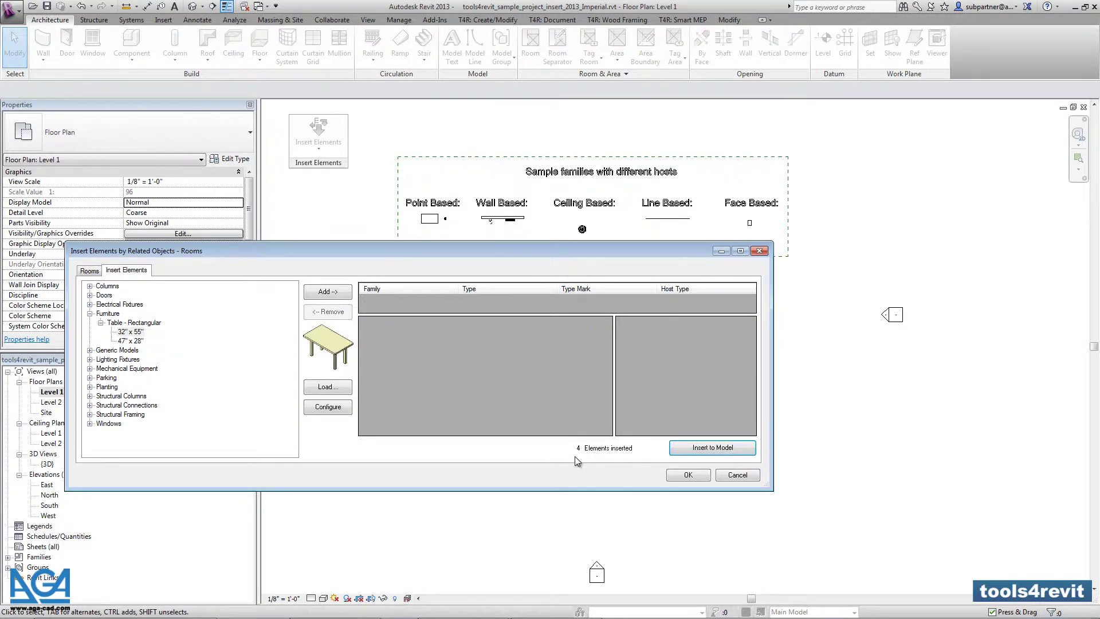
{"action": "left_click", "coordinate": [688, 475]}
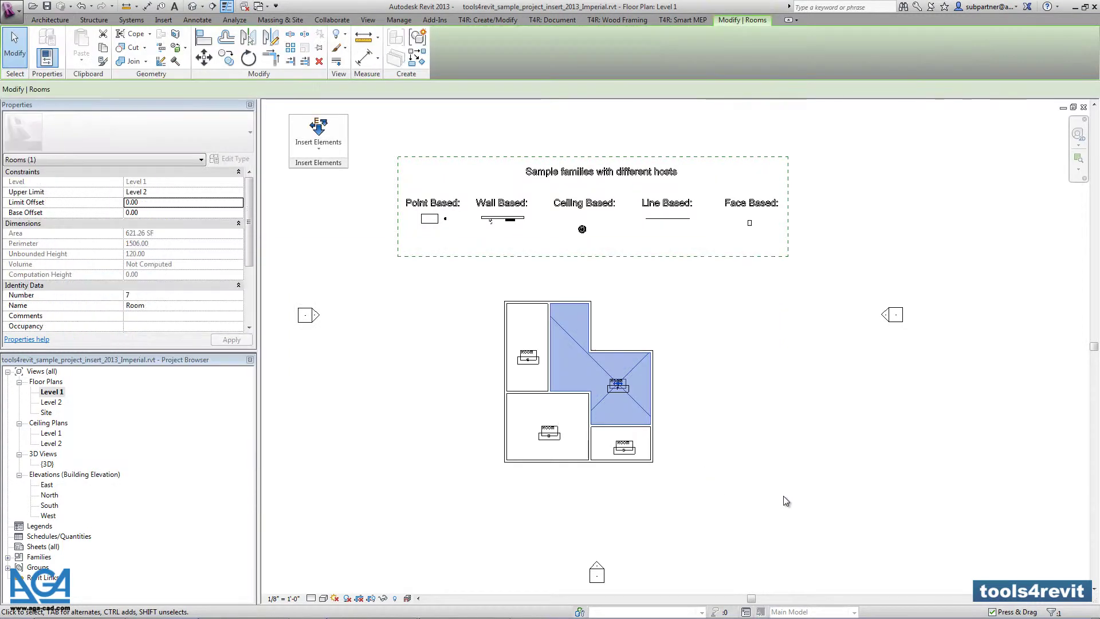
{"action": "key", "text": "Escape"}
- Check the tables in the {3D} view, then return to the Level 1 floor plan
{"action": "scroll", "coordinate": [637, 445], "scroll_direction": "up", "scroll_amount": 4}
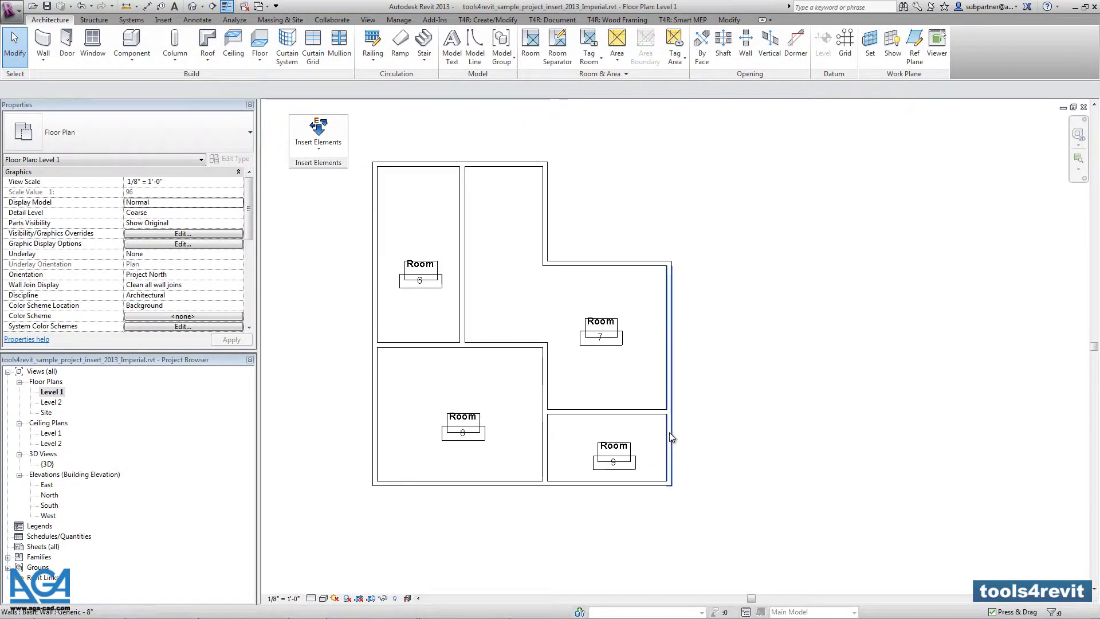
{"action": "left_click", "coordinate": [193, 7]}
{"action": "middle_click_drag", "start_coordinate": [816, 560], "coordinate": [614, 471]}
{"action": "left_click", "coordinate": [488, 533]}
{"action": "scroll", "coordinate": [594, 512], "scroll_direction": "up", "scroll_amount": 3}
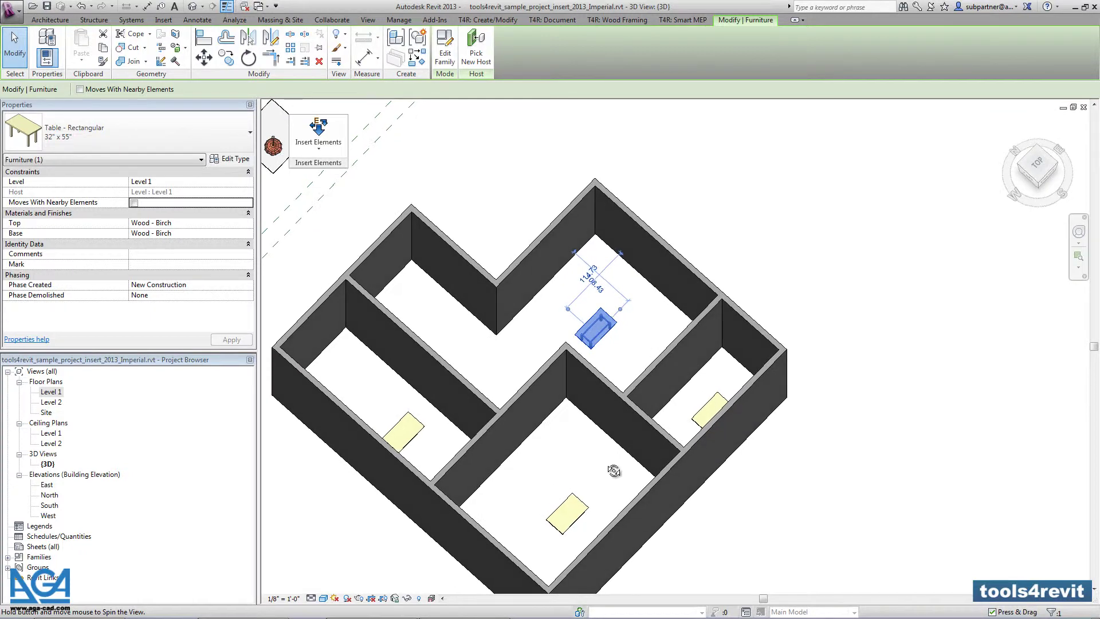
{"action": "double_click", "coordinate": [48, 393]}
- Select room 7 and the table hidden under its room tag on Level 1
{"action": "left_click", "coordinate": [759, 394]}
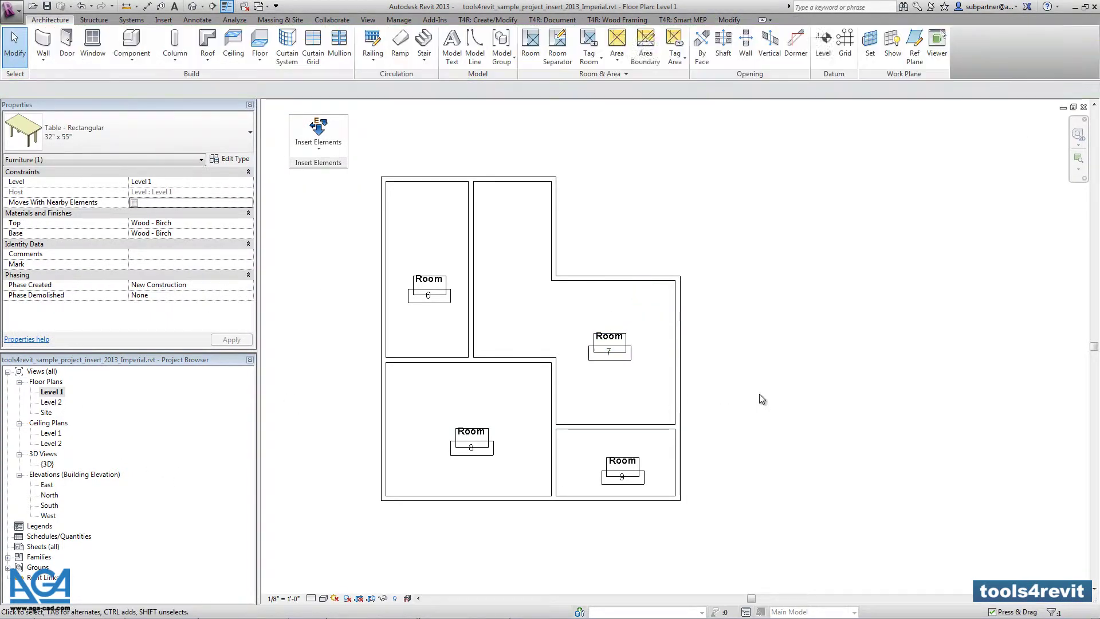
{"action": "left_click", "coordinate": [658, 391]}
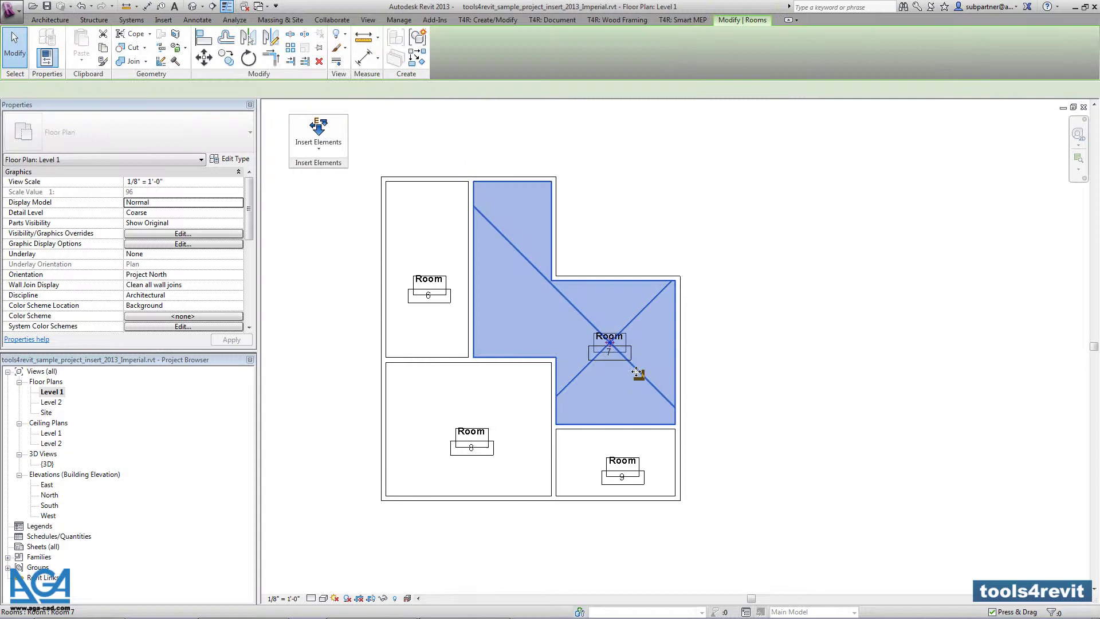
{"action": "scroll", "coordinate": [631, 342], "scroll_direction": "up", "scroll_amount": 5}
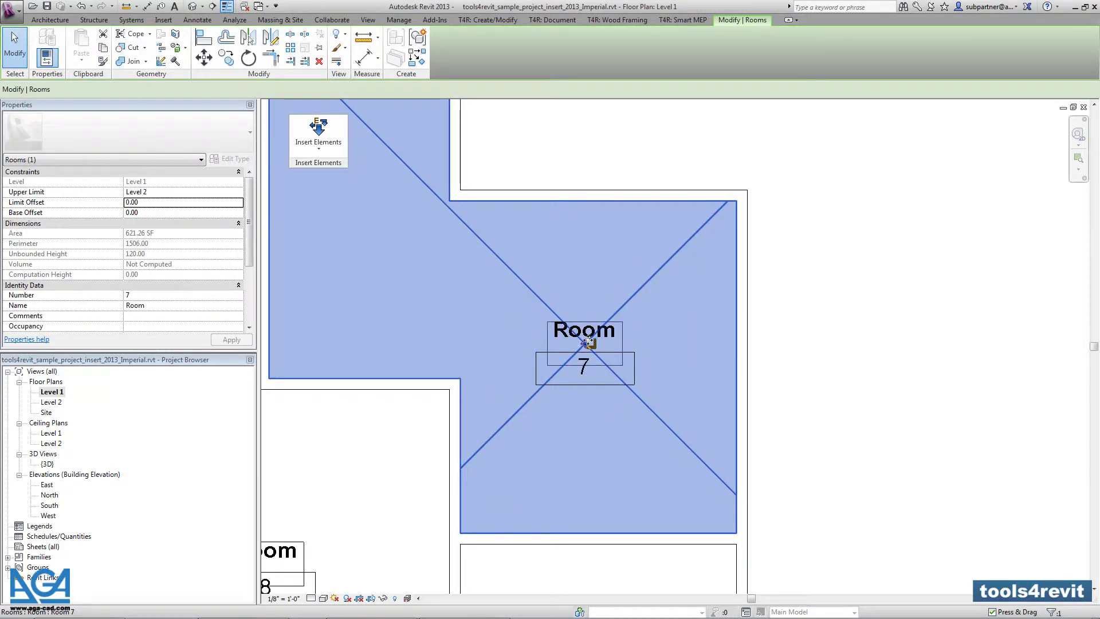
{"action": "left_click", "coordinate": [624, 346]}
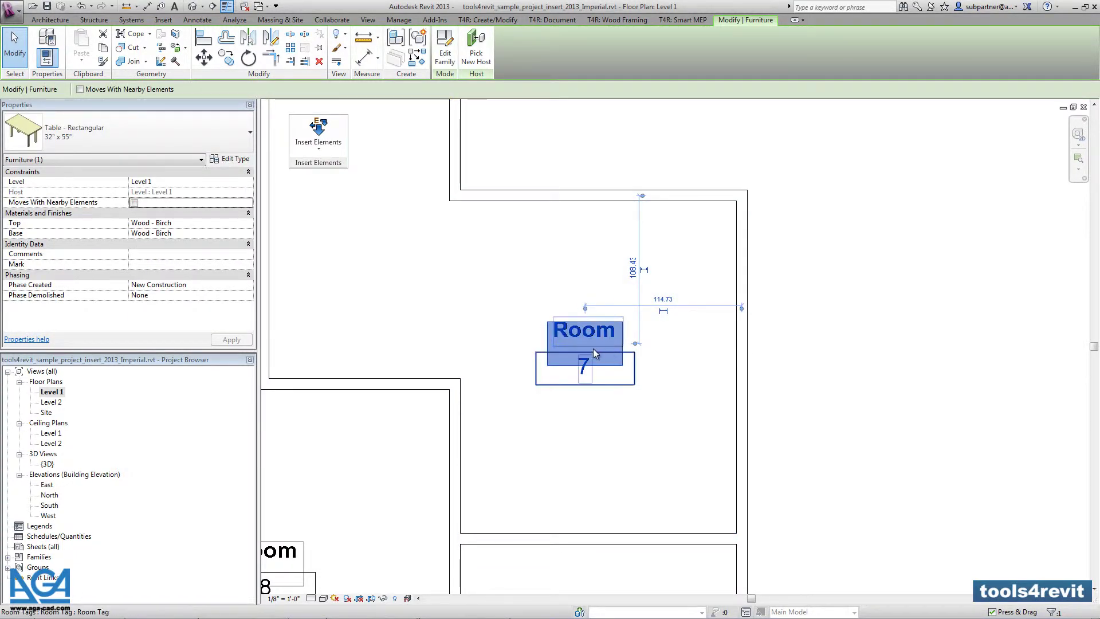
{"action": "scroll", "coordinate": [589, 340], "scroll_direction": "down", "scroll_amount": 3}
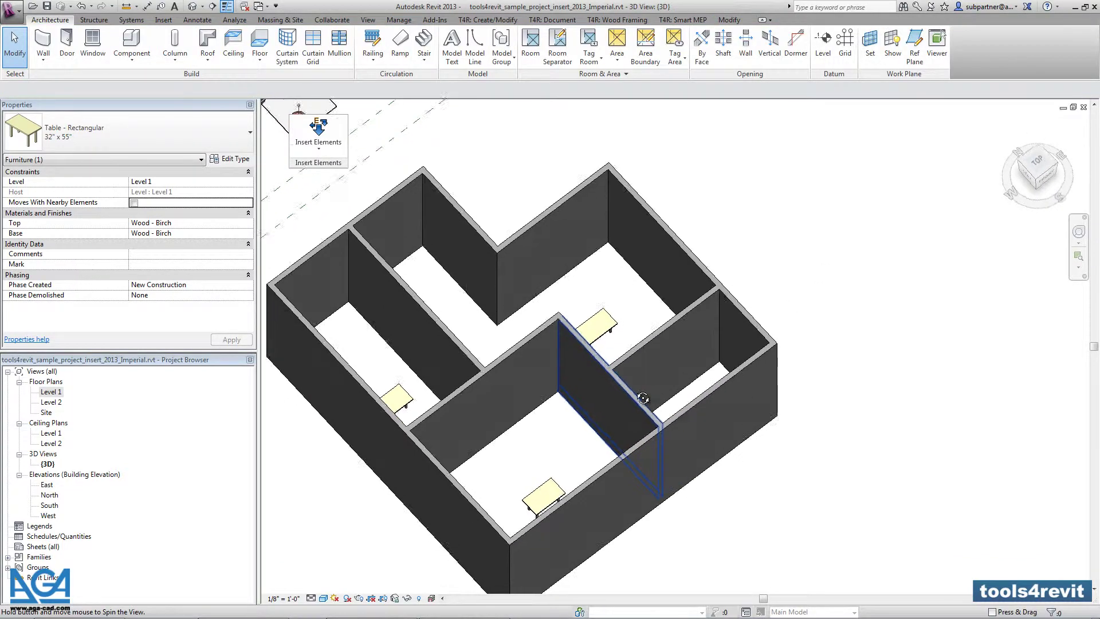
- Drag the upper table toward the top-right wall of its room
{"action": "left_click", "coordinate": [615, 336]}
{"action": "middle_click_drag", "start_coordinate": [600, 365], "coordinate": [690, 441], "text": "shift"}
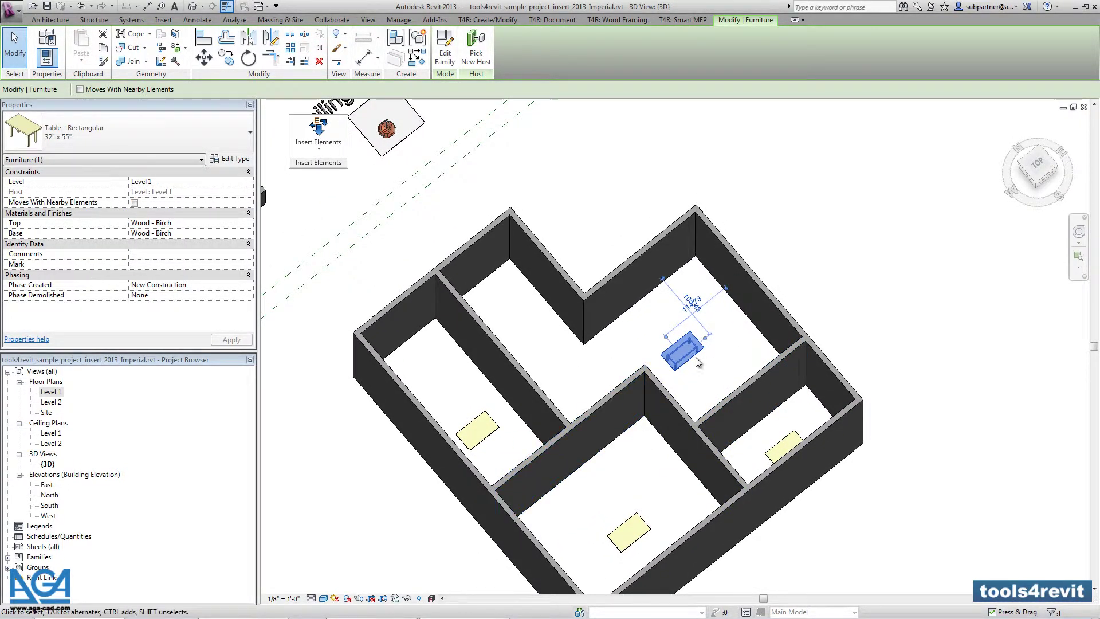
{"action": "left_click_drag", "start_coordinate": [700, 354], "coordinate": [701, 290]}
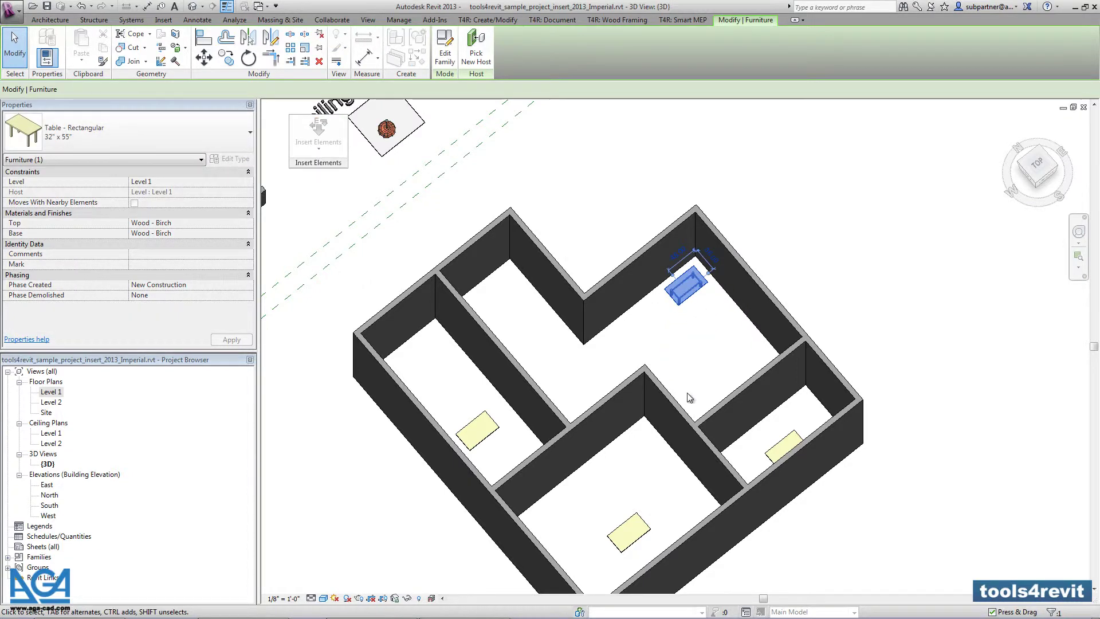
- Drag the lower room's table beside the inner wall and orbit to a near-top view
{"action": "left_click", "coordinate": [636, 522]}
{"action": "left_click_drag", "start_coordinate": [636, 521], "coordinate": [553, 508]}
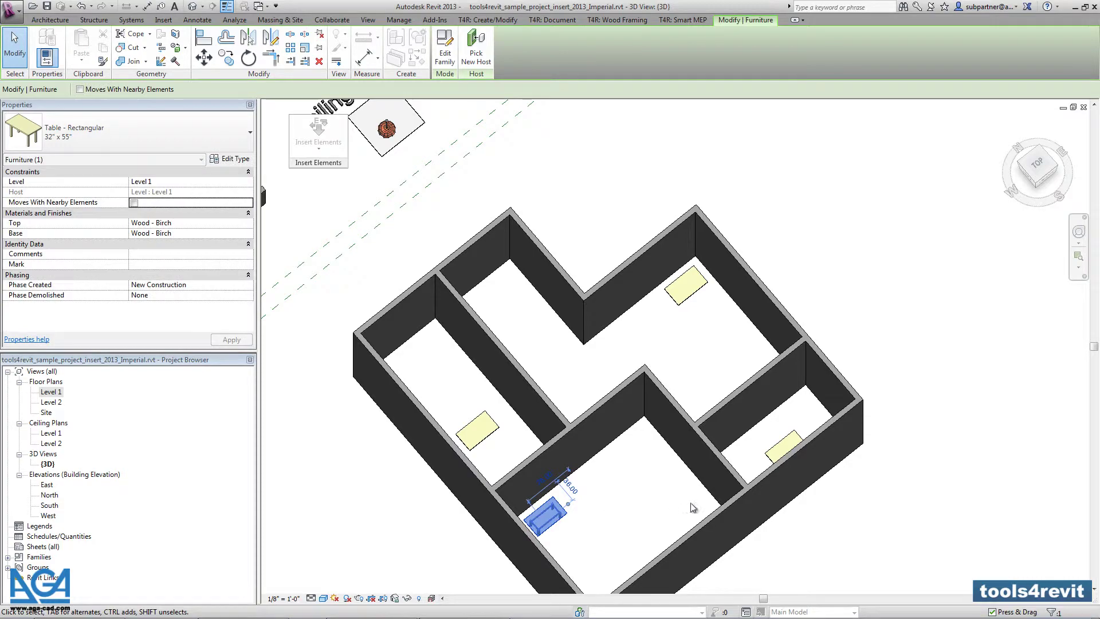
{"action": "middle_click_drag", "start_coordinate": [694, 509], "coordinate": [695, 547], "text": "shift"}
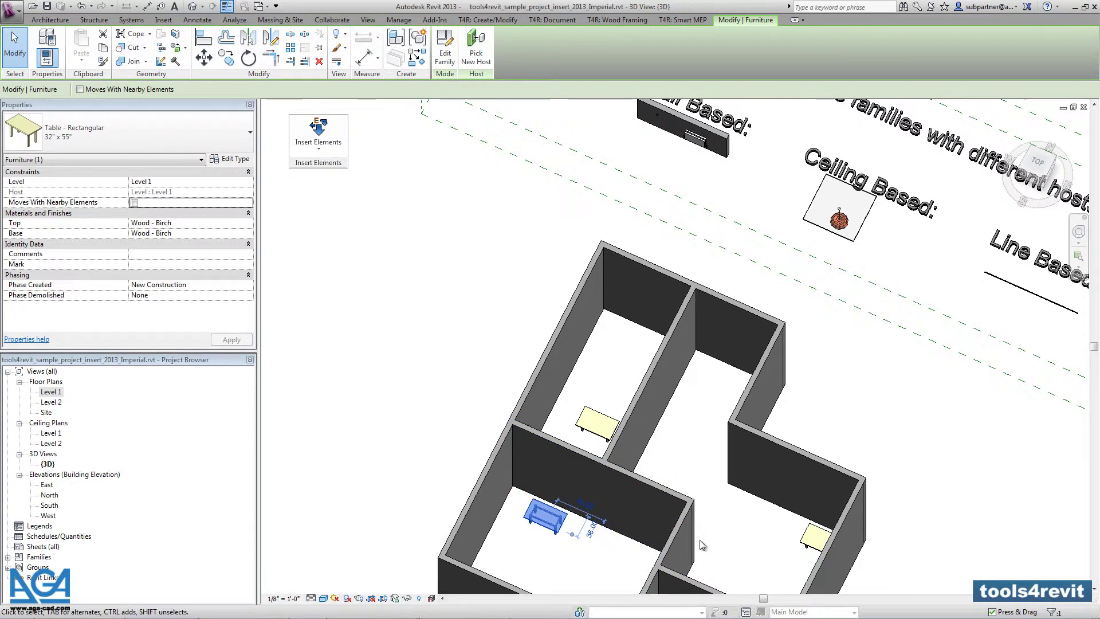